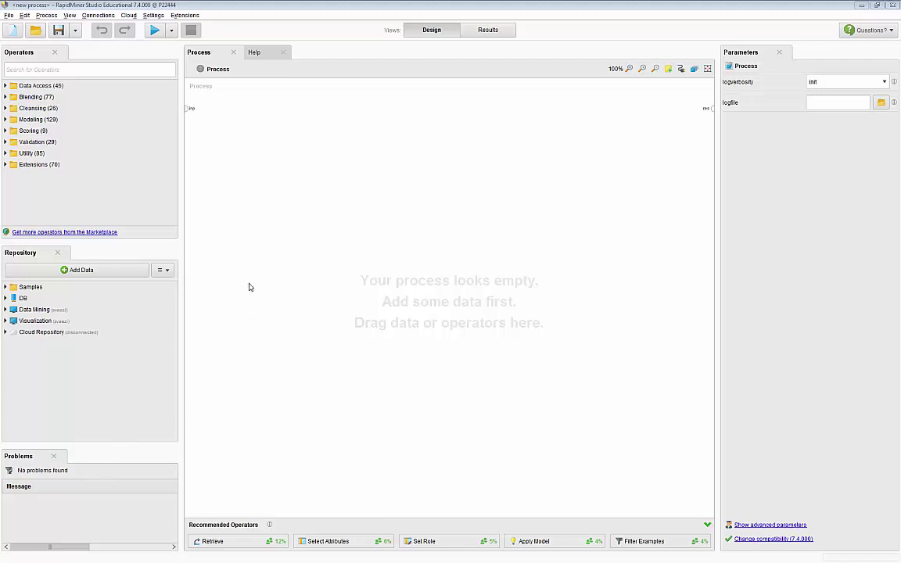
Find the Read Document operator by searching for "read docu" and add it to the empty process
left_click(69, 71)
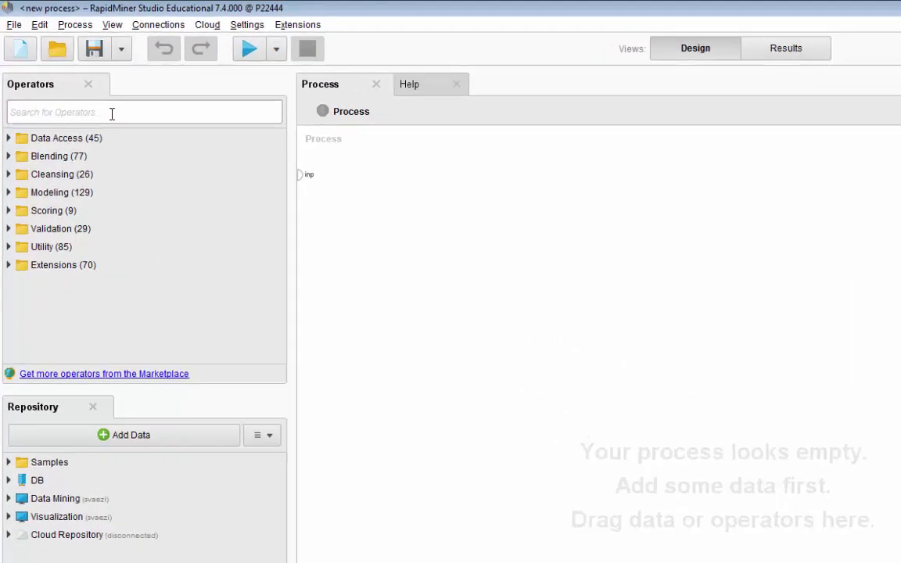
type("read")
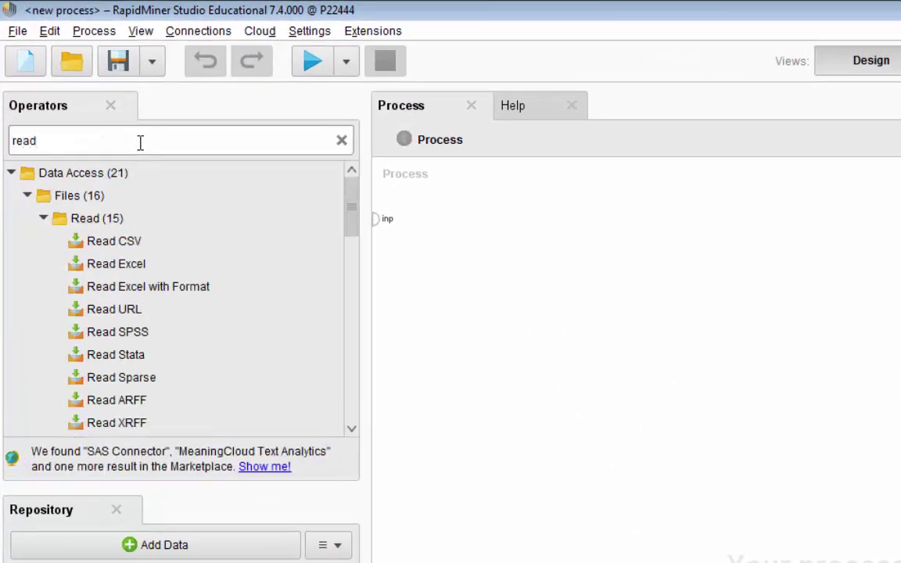
type(" docu")
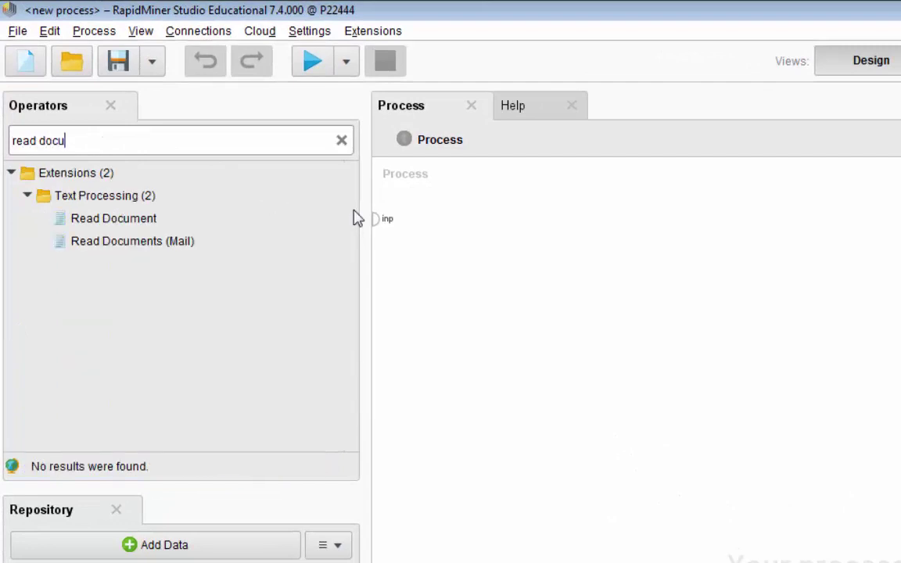
left_click(95, 229)
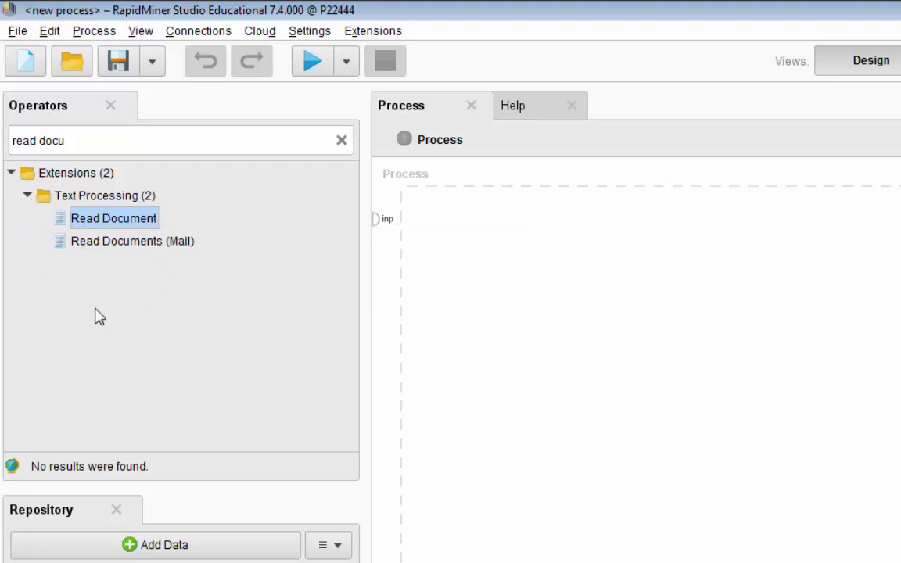
left_click_drag(89, 221, 574, 375)
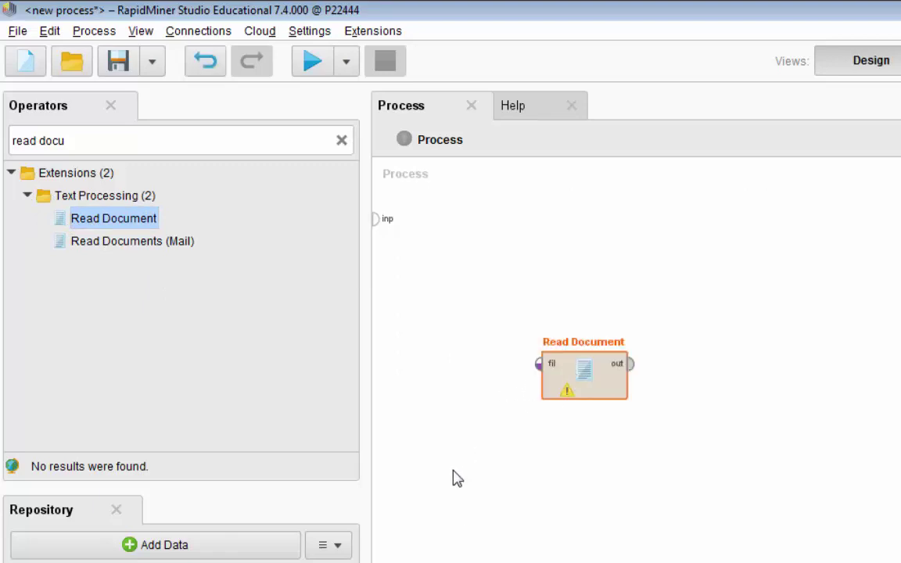
Search the RapidMiner Marketplace for "text" and mark the Text Processing 7.4.1 extension for update
left_click(399, 33)
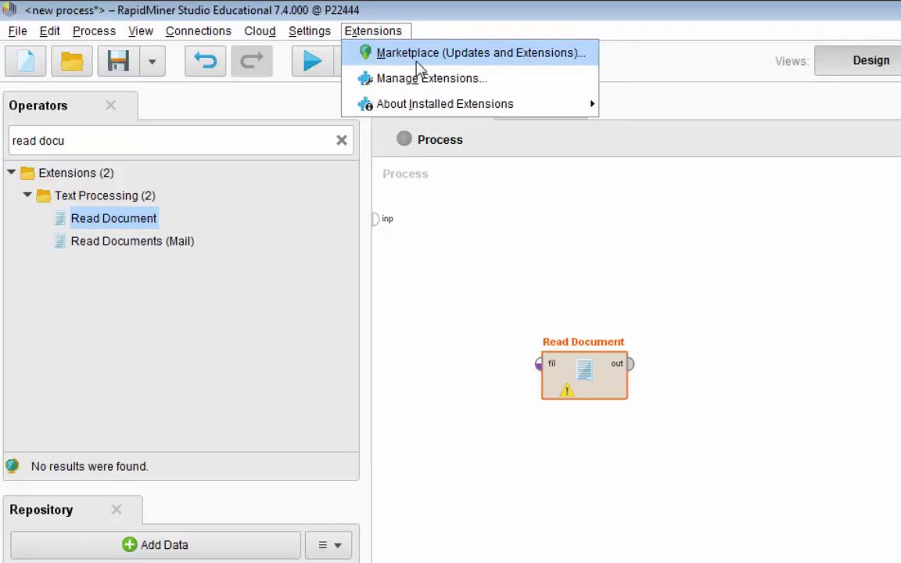
left_click(415, 55)
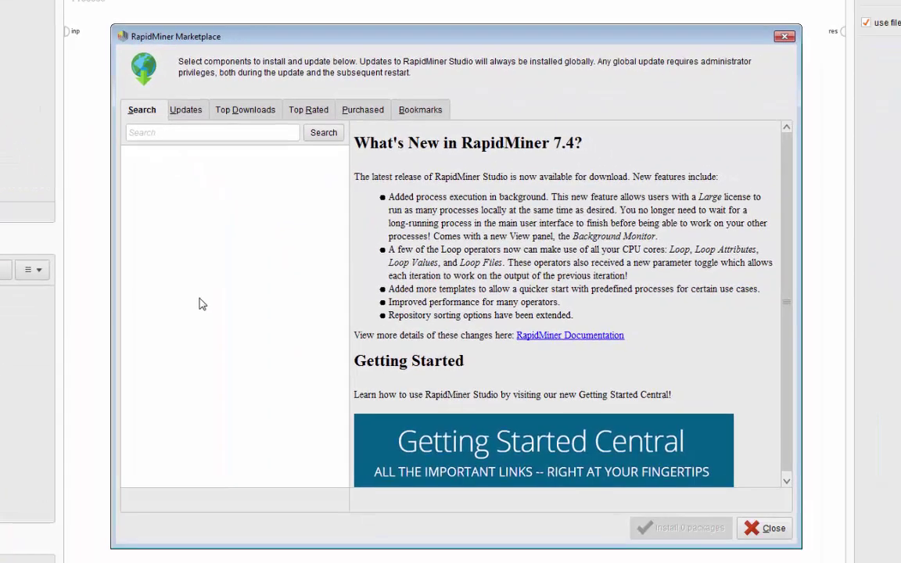
left_click(182, 135)
type("text")
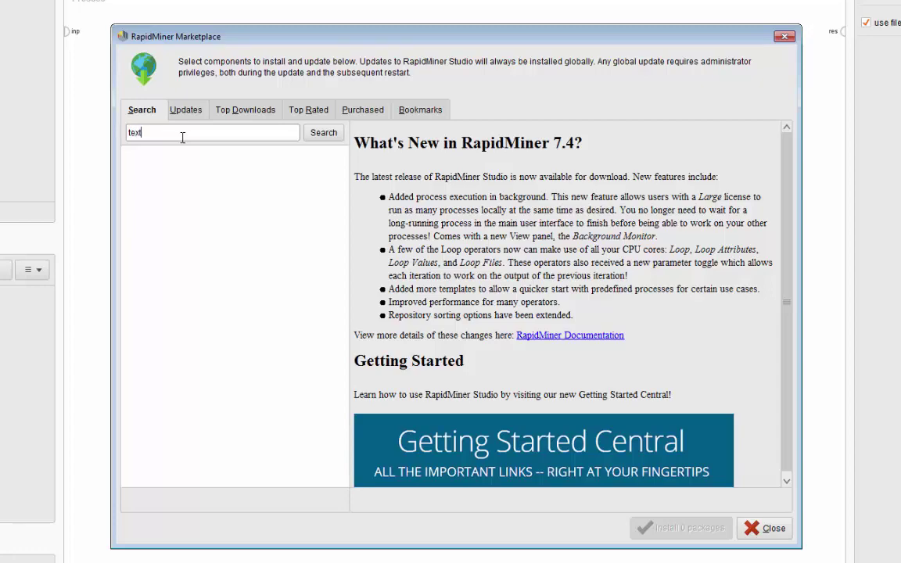
key("Return")
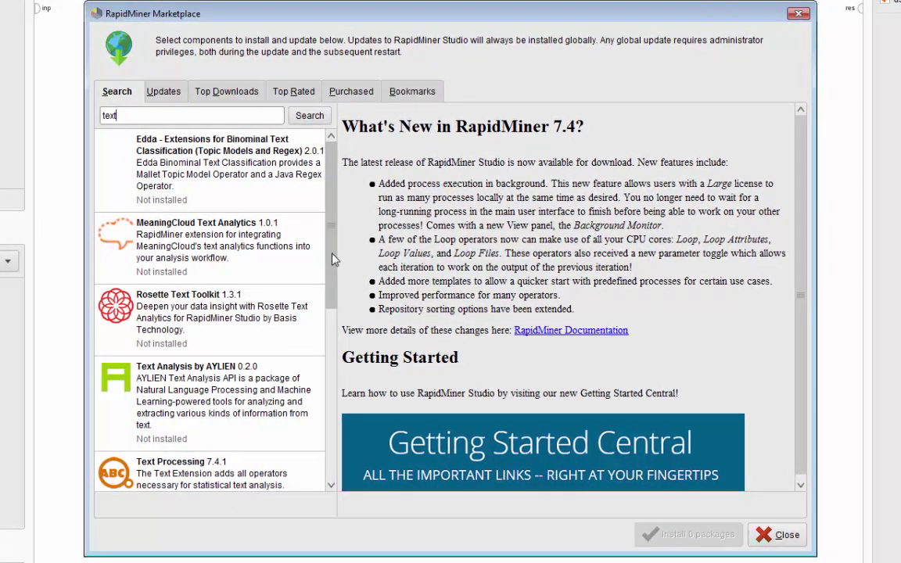
scroll(332, 259, "down", 4)
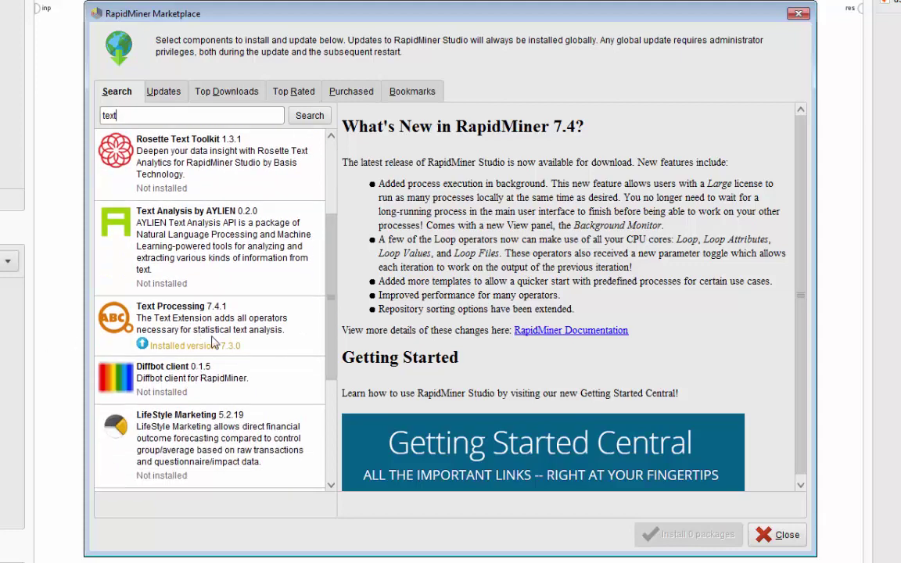
left_click(188, 315)
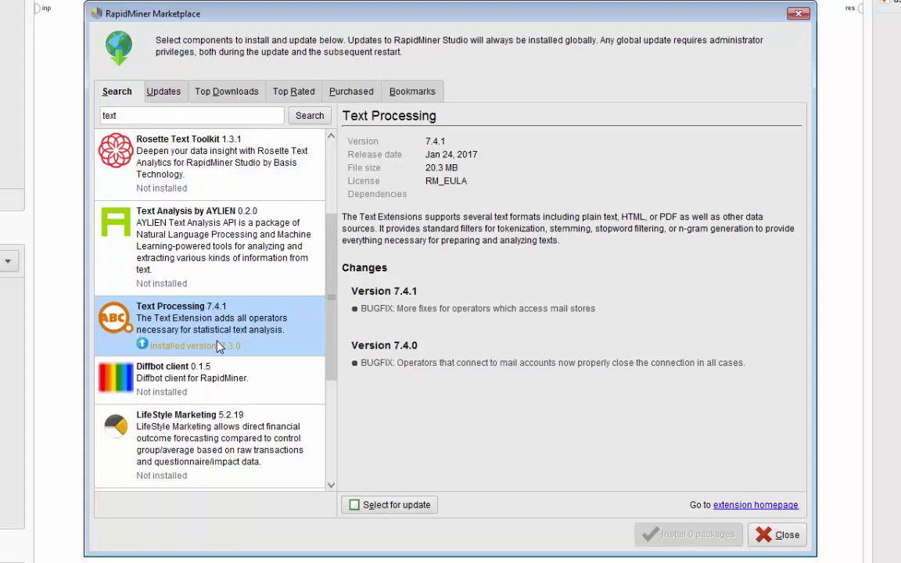
left_click(354, 504)
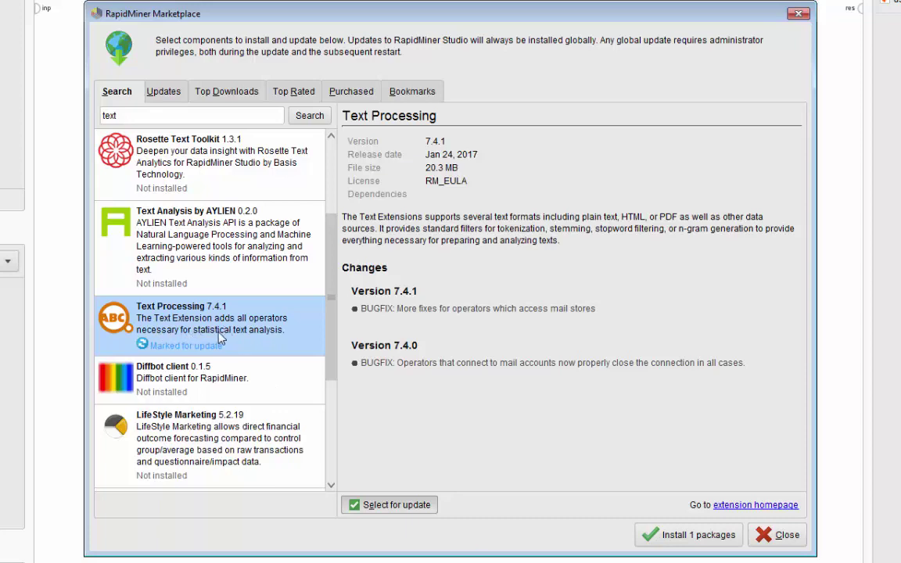
Install the marked package with its license terms accepted, restart without saving the process, and dismiss the start screen
left_click(684, 540)
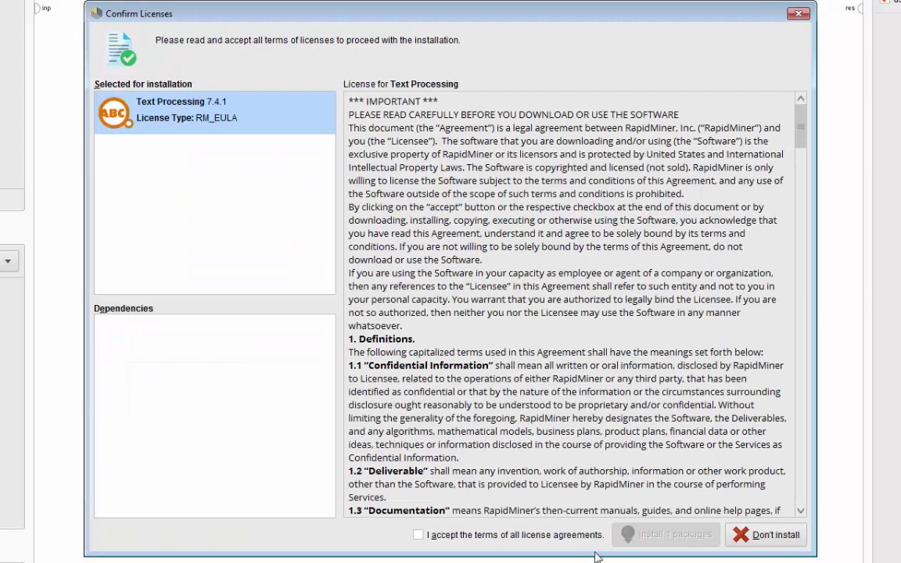
left_click(420, 535)
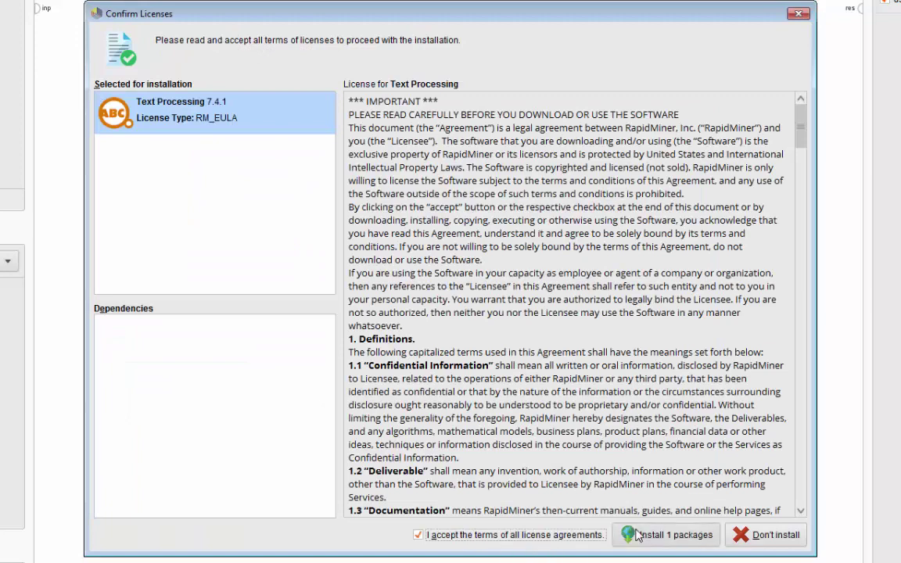
left_click(661, 535)
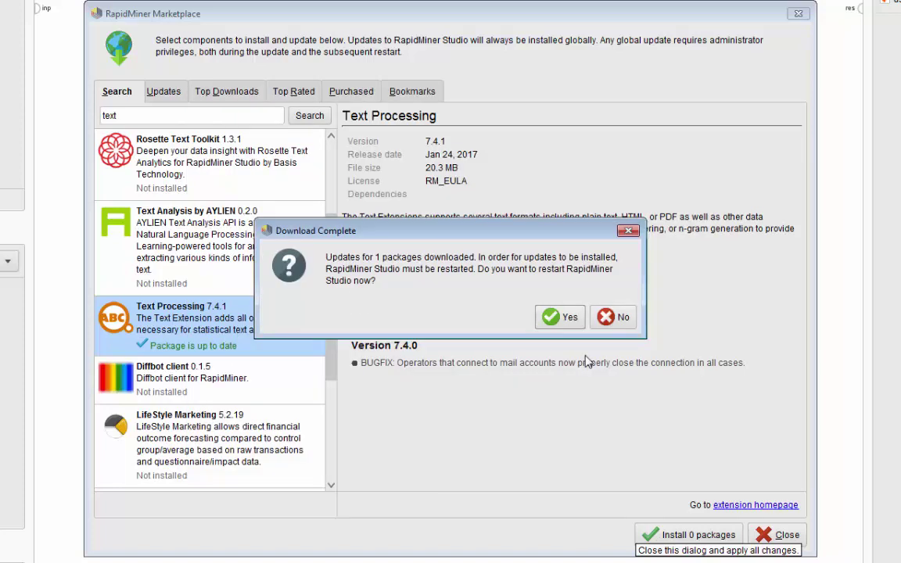
left_click(560, 322)
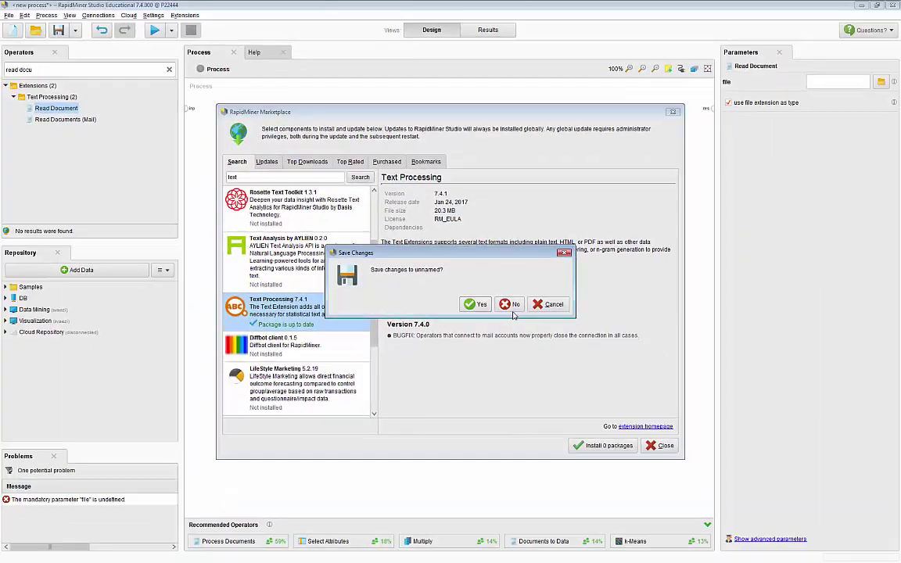
left_click(543, 314)
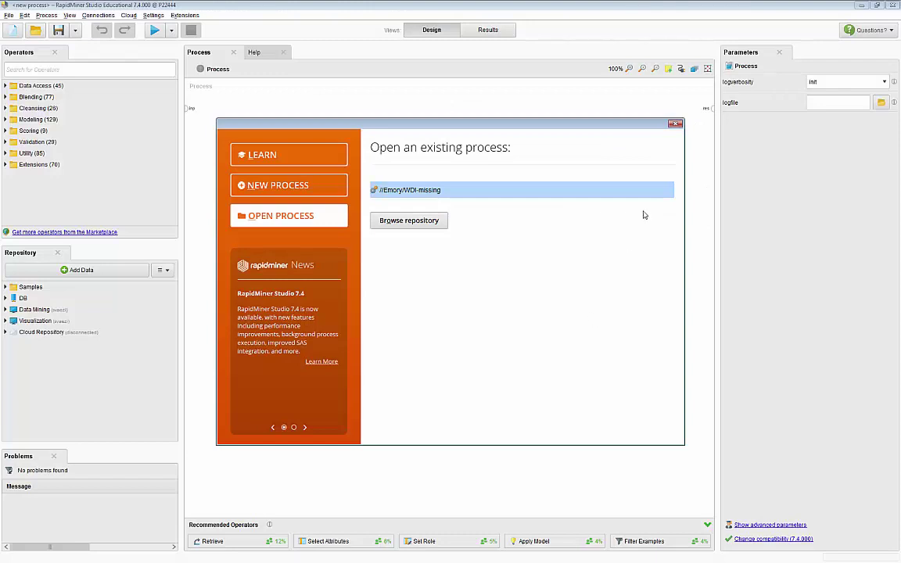
left_click(675, 123)
Search the operators for "read docu" and place a Read Document operator in the new process
left_click(34, 68)
type("rea")
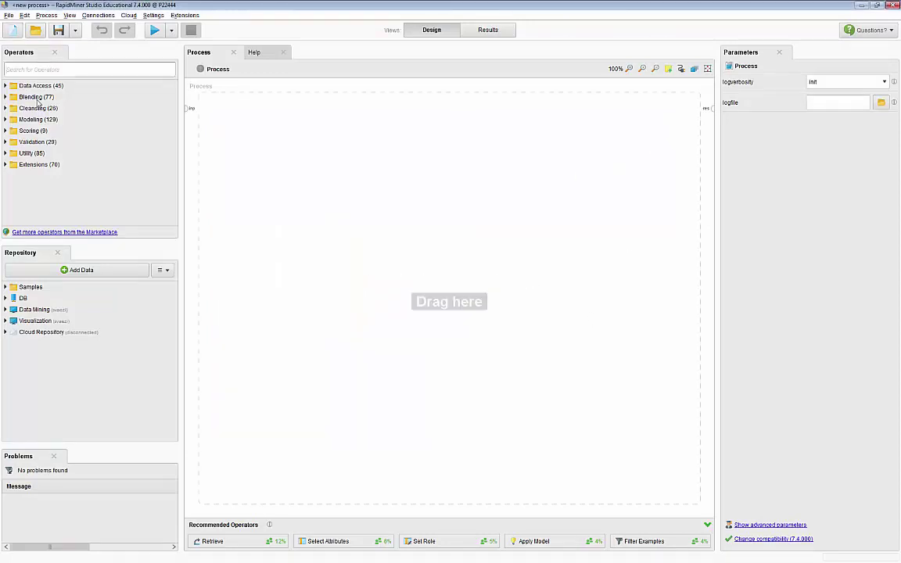
type("d")
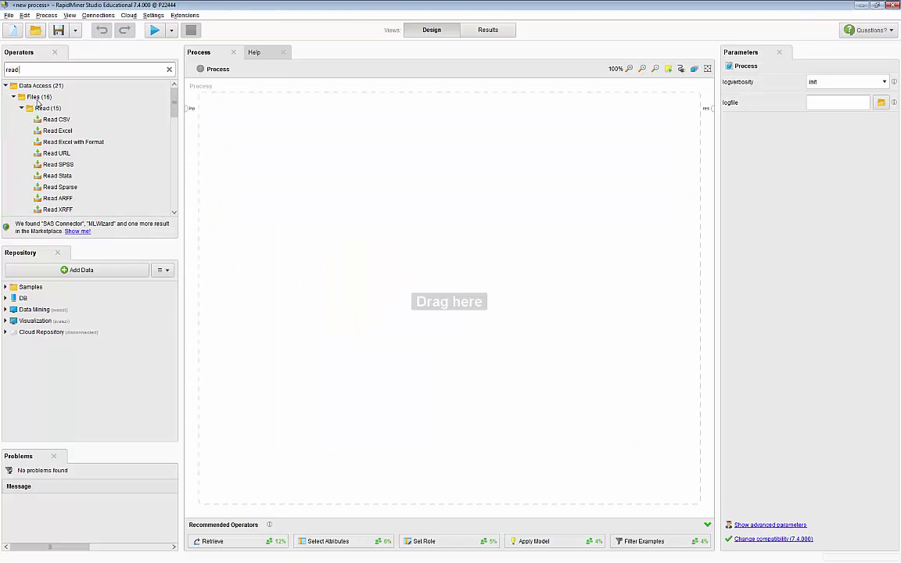
type(" docu")
left_click_drag(37, 107, 311, 149)
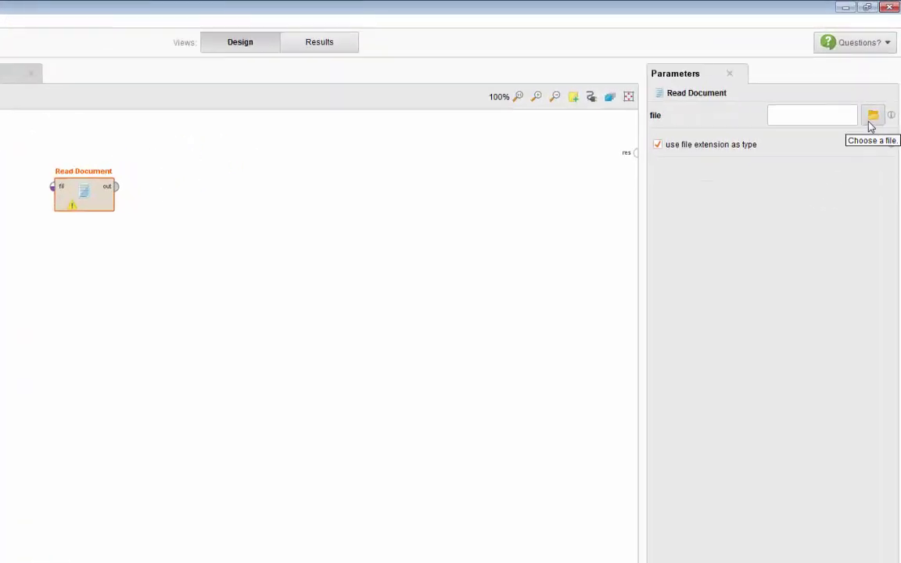
Set the Read Document operator's file to Federalist05_Jay.txt from the Emory Text-Mining folder
left_click(869, 123)
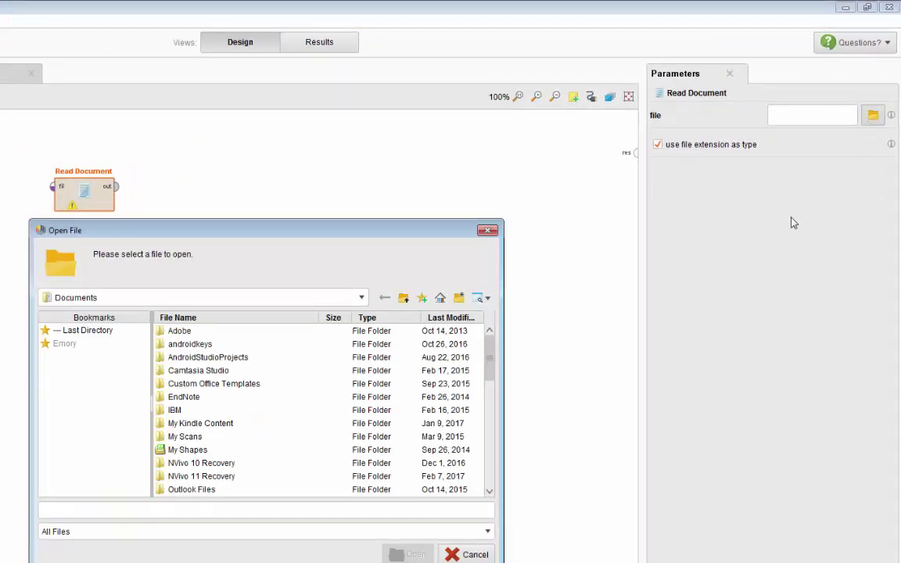
left_click(75, 343)
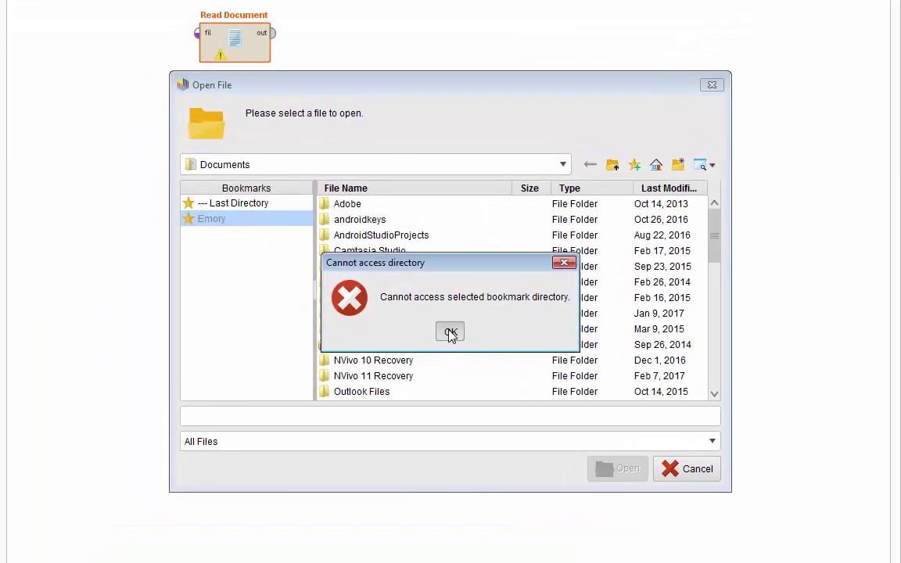
left_click(450, 332)
left_click(254, 207)
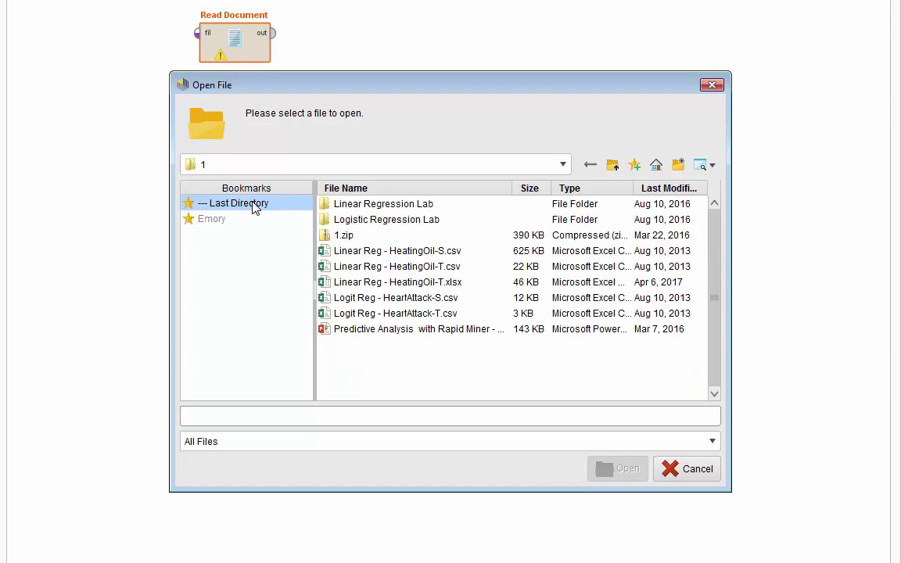
left_click(611, 165)
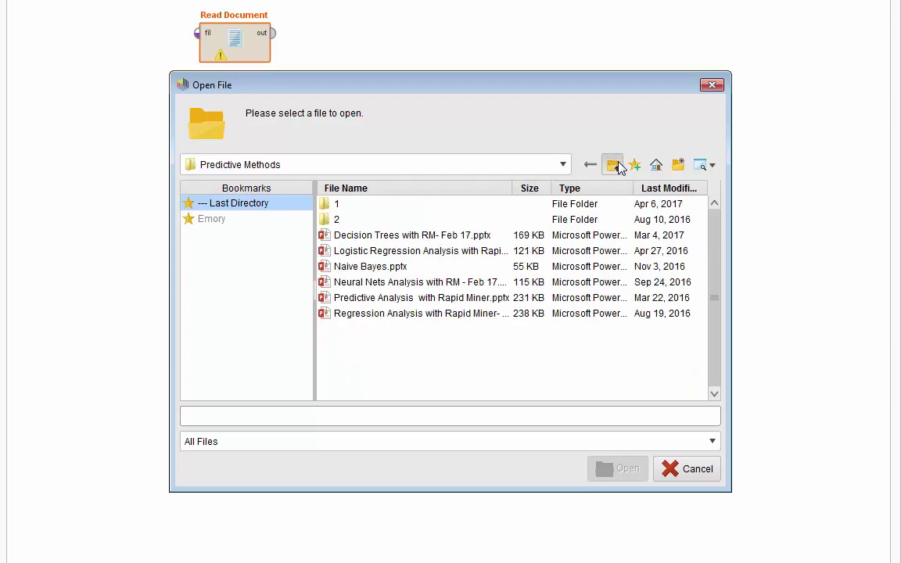
left_click(615, 166)
left_click(357, 381)
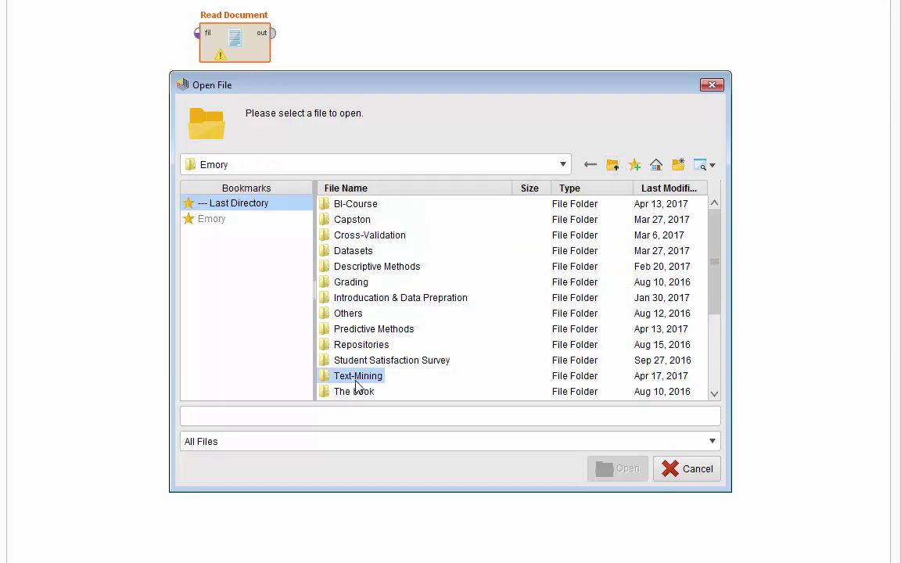
scroll(356, 385, "down", 1)
double_click(352, 335)
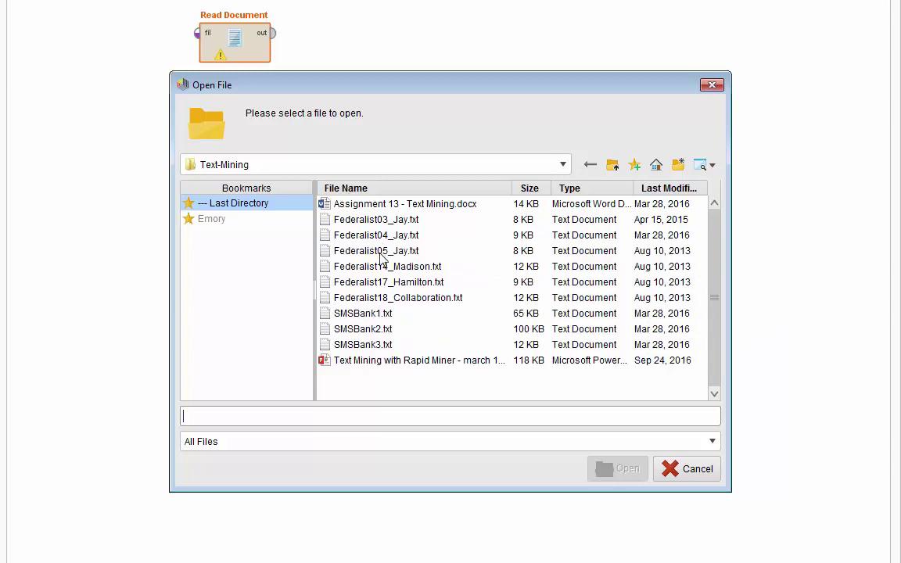
left_click(383, 252)
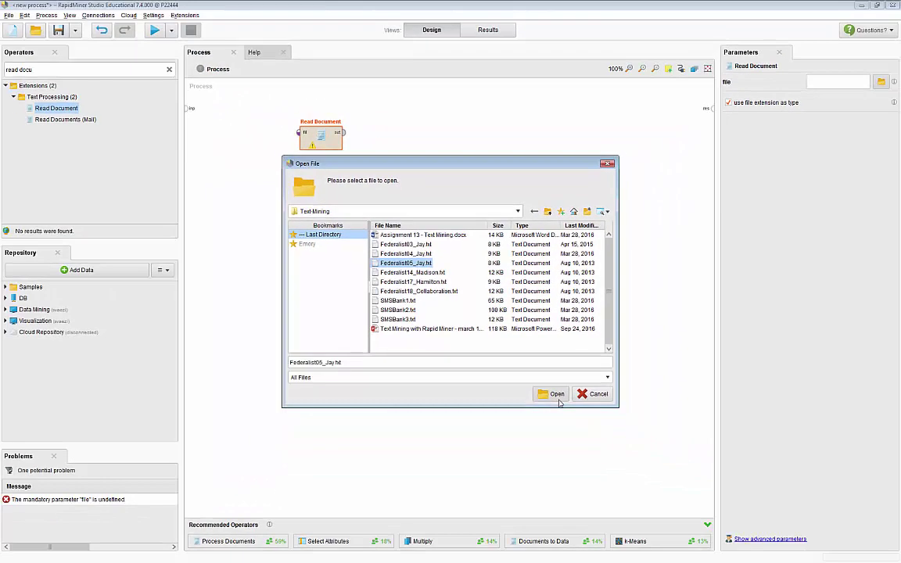
left_click(553, 394)
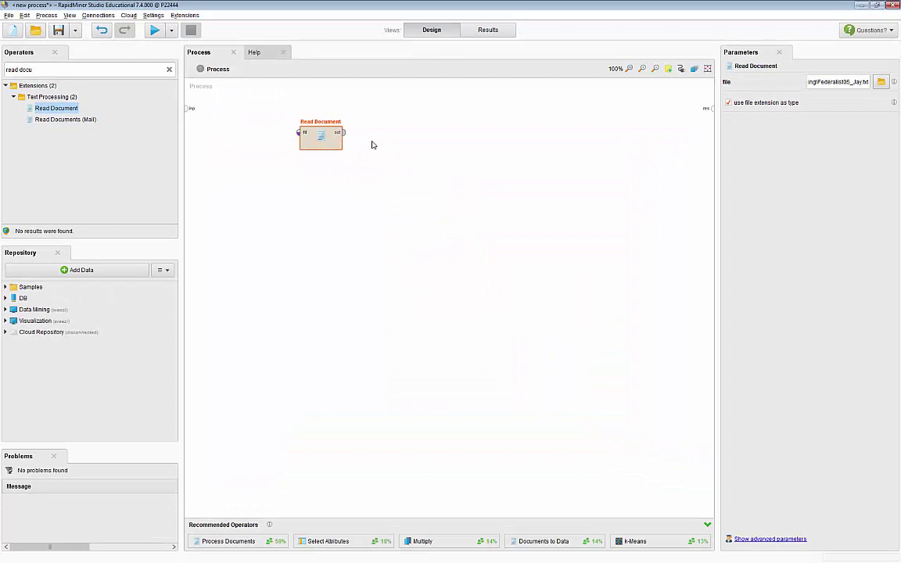
Connect the Read Document output to the process result port, run the process to view the document, and return to the design
mouse_move(343, 133)
left_mouse_down()
mouse_move(467, 143)
mouse_move(708, 101)
mouse_move(709, 111)
left_mouse_up()
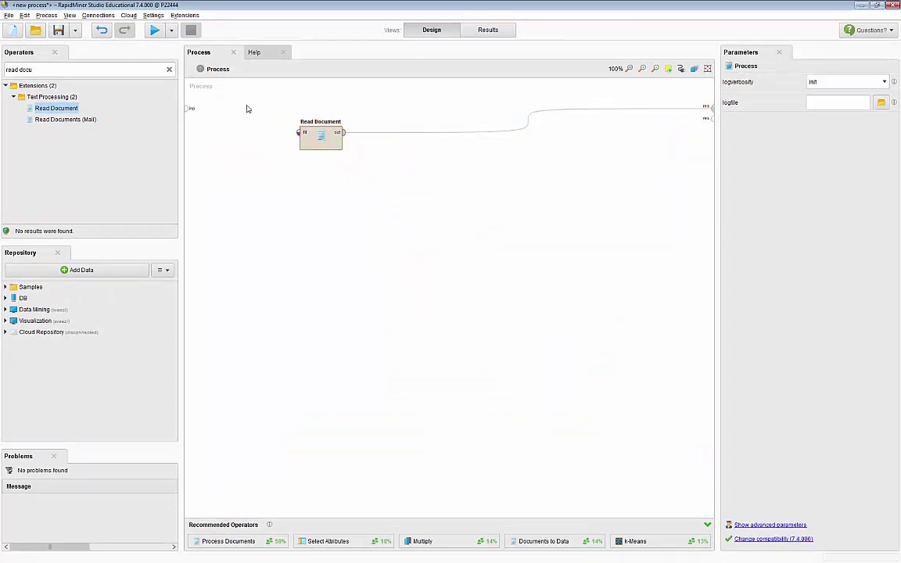
left_click(154, 32)
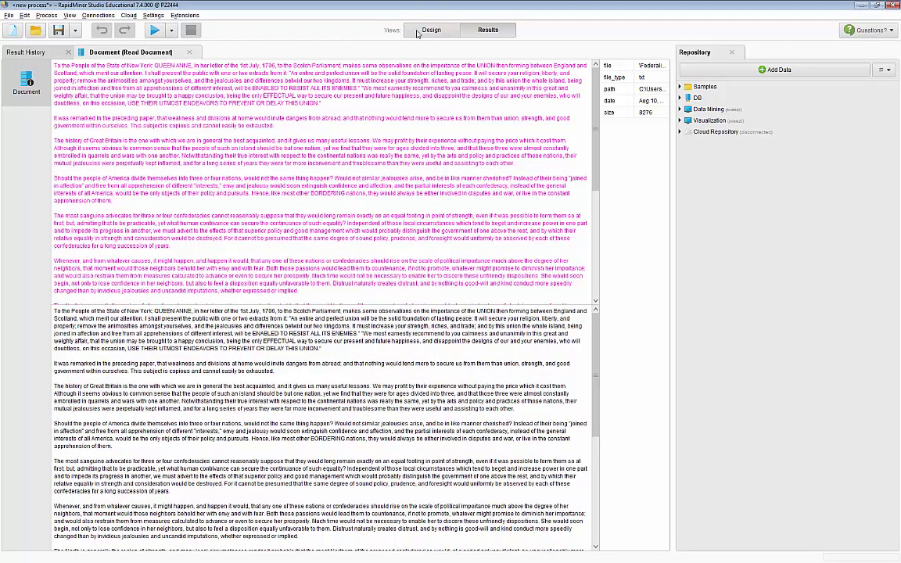
left_click(432, 30)
Rename the Read Document operator to "Jay 5"
left_click(314, 147)
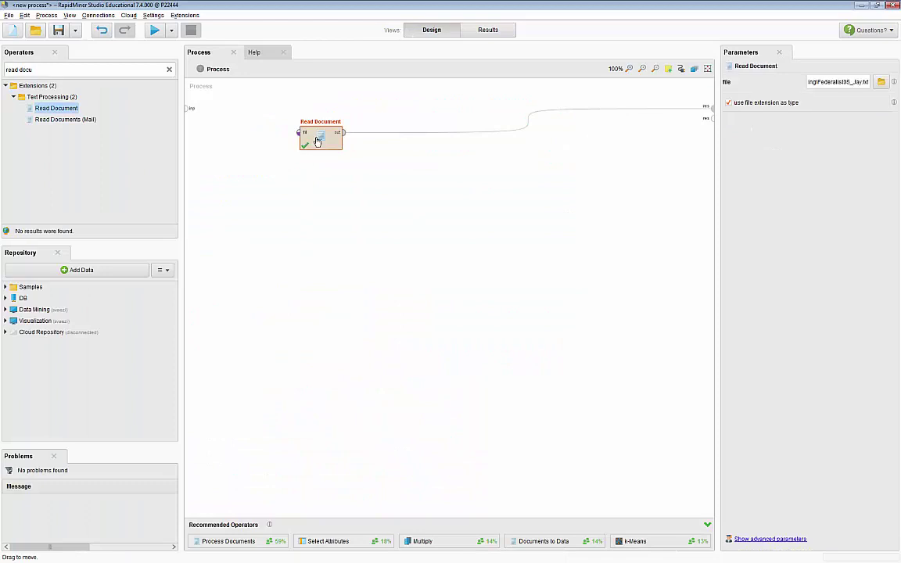
right_click(313, 137)
left_click(332, 166)
type("Jay 5")
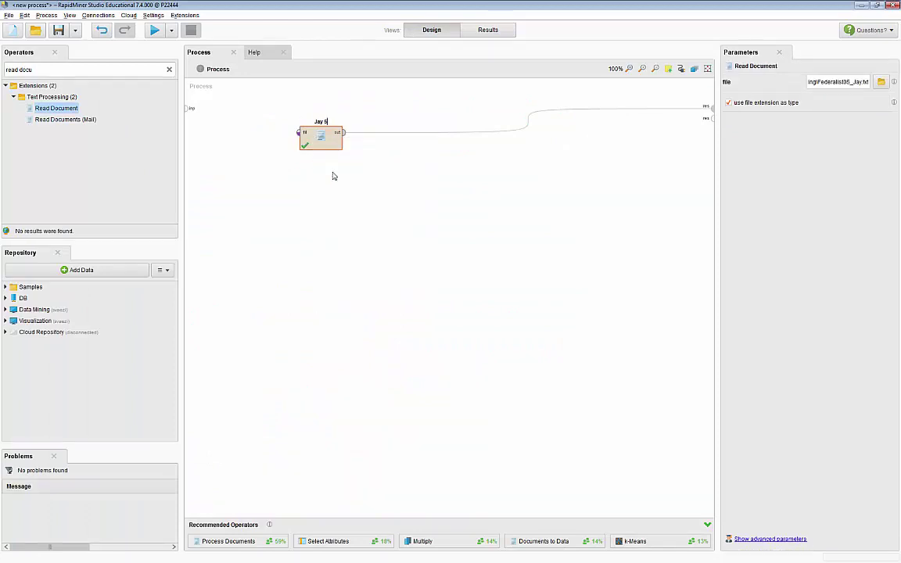
Add three more Read Document operators in a column below Jay 5
left_click_drag(62, 109, 317, 231)
left_click_drag(51, 108, 321, 266)
Set the file of the Read Document operator directly below Jay 5 to Federalist14_Madison.txt from the Text-Mining folder
left_click(308, 185)
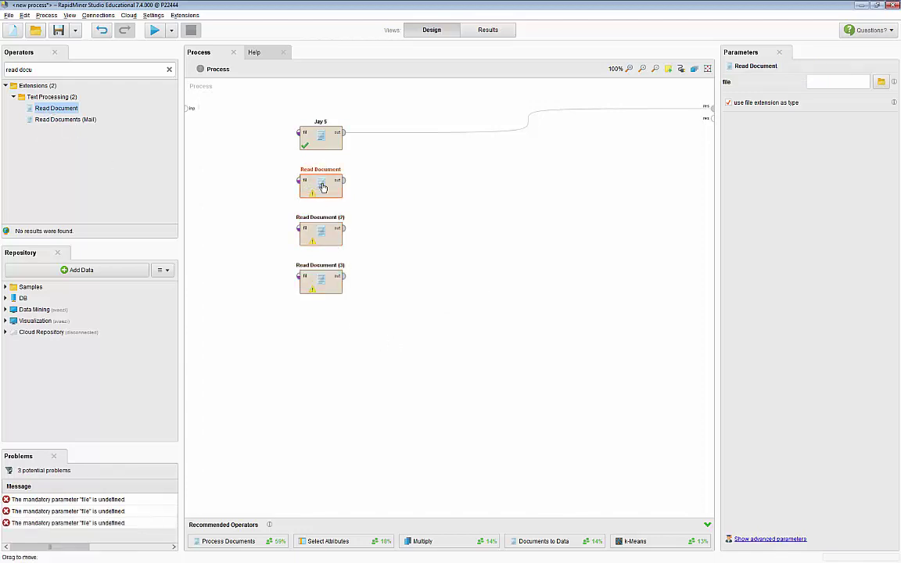
left_click(881, 82)
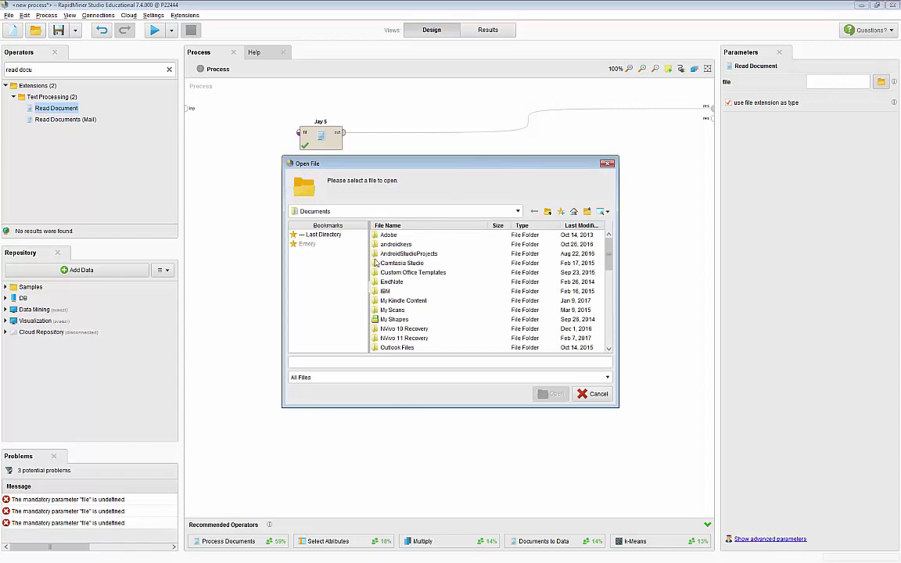
left_click(348, 234)
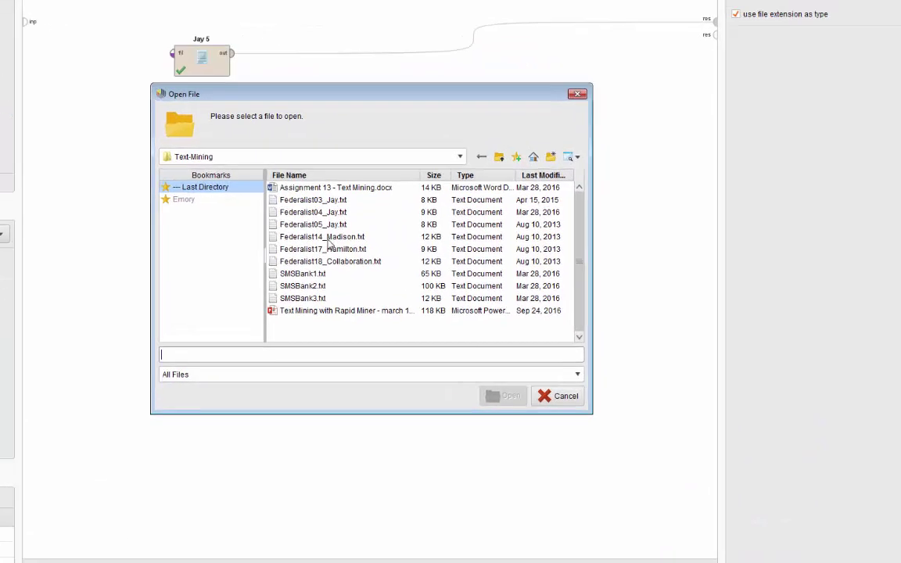
left_click(414, 273)
left_click(449, 400)
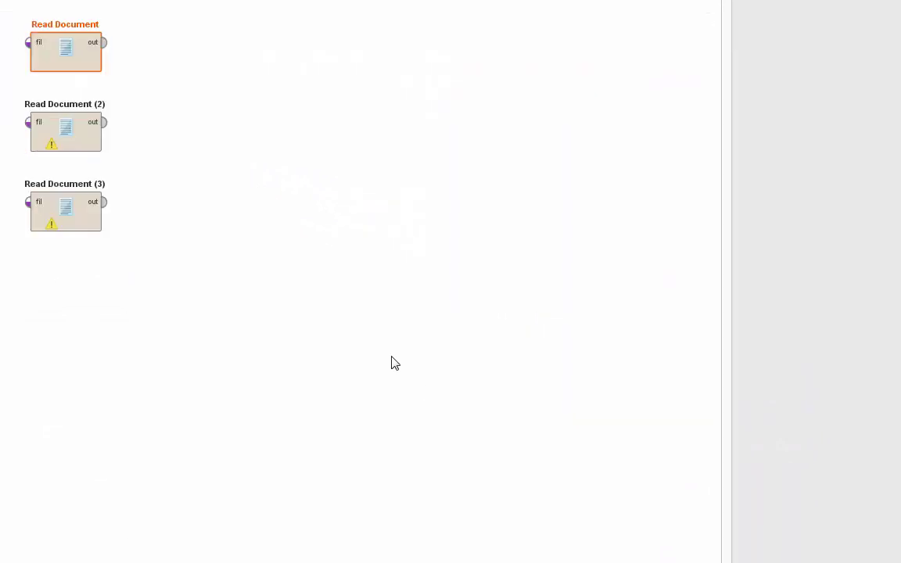
Rename the Read Document operator directly below Jay 5 to "Madison 14"
right_click(84, 61)
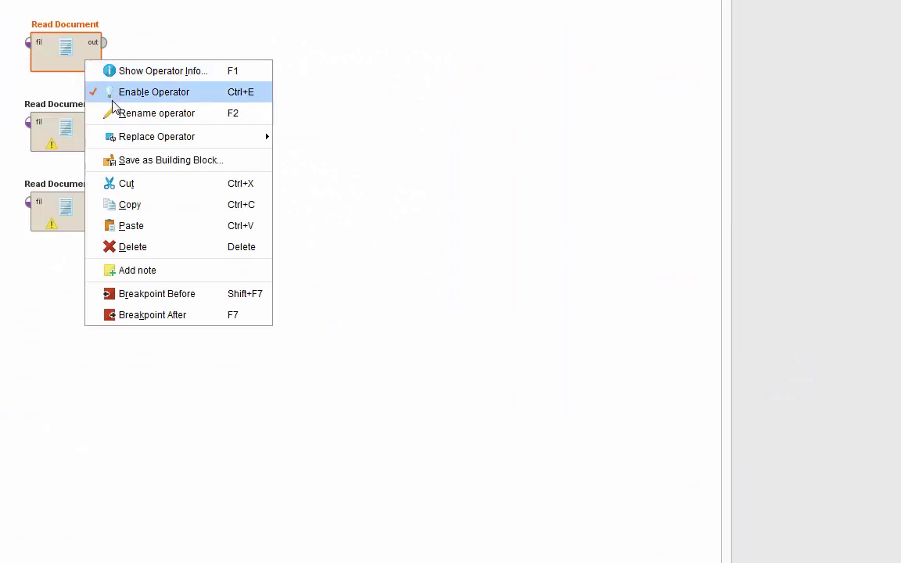
left_click(114, 114)
type("Mad")
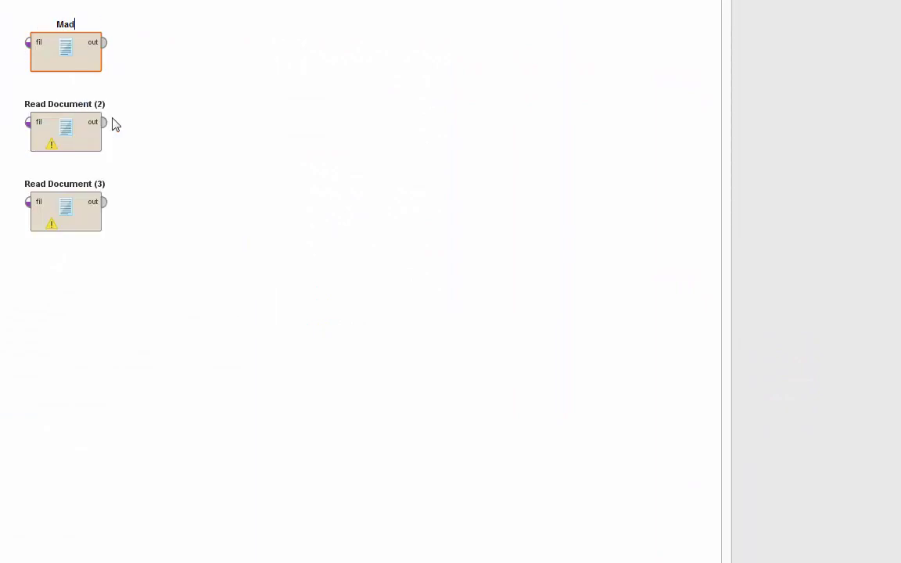
type("ison 14")
key("Return")
Set the file of the Read Document (2) operator to Federalist17_Hamilton.txt from the Text-Mining folder
left_click(76, 142)
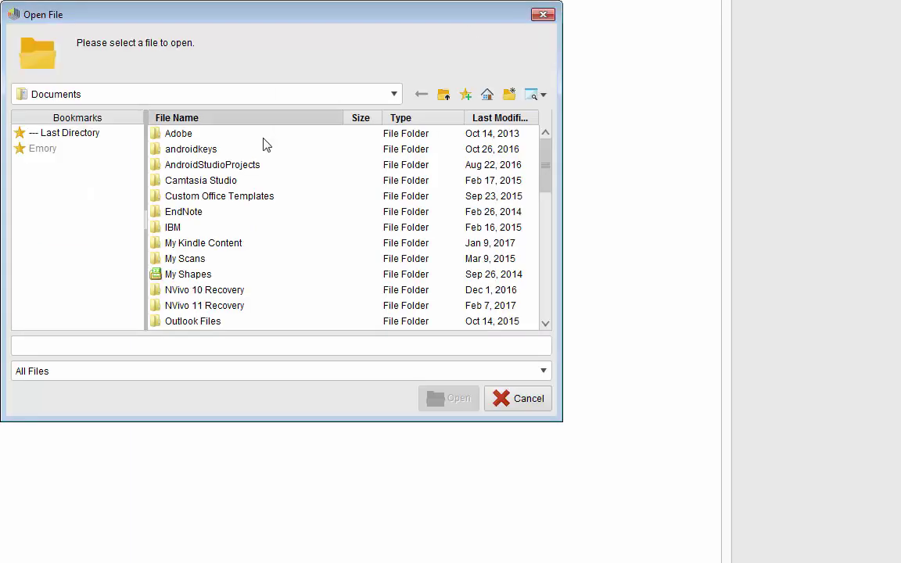
left_click(71, 138)
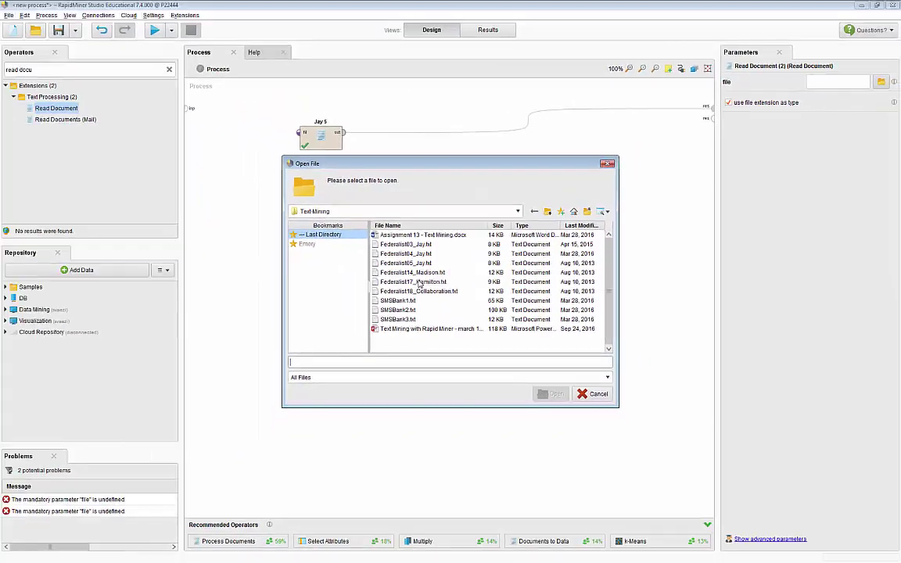
left_click(232, 216)
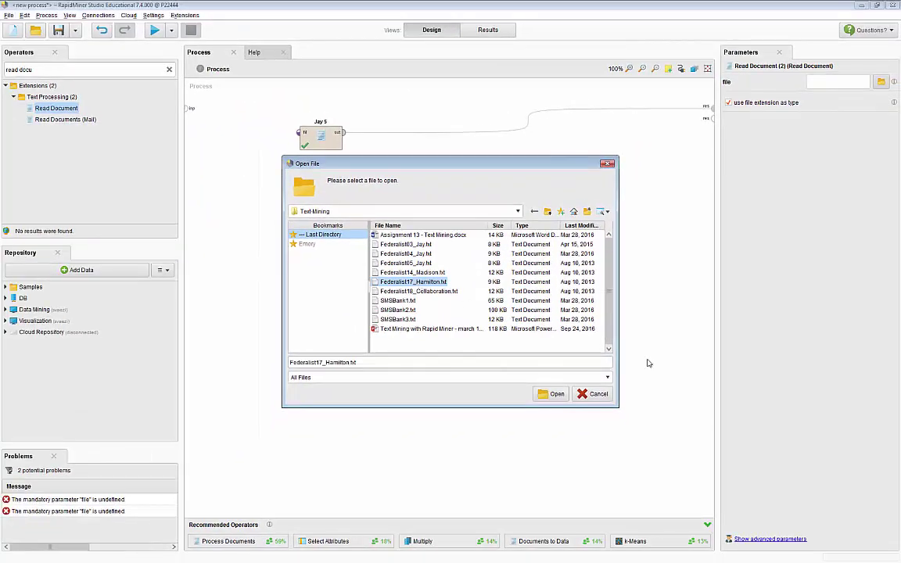
left_click(547, 394)
Rename the Read Document (2) operator to "Hamilton 17"
right_click(329, 230)
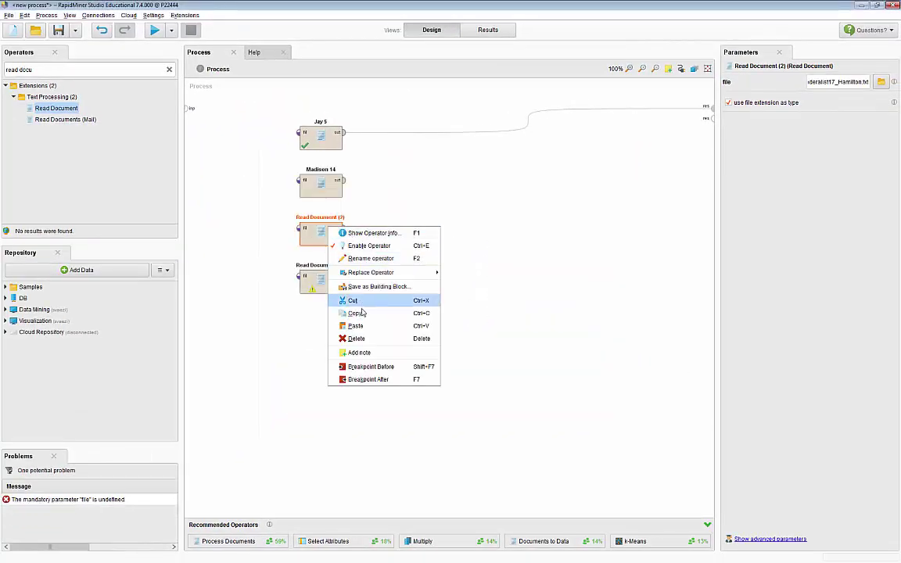
left_click(366, 258)
type("H")
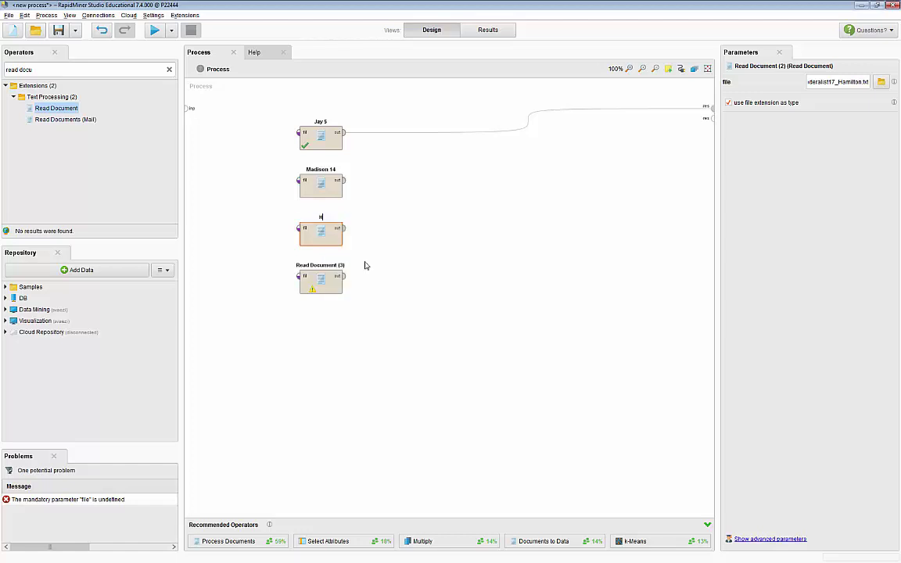
type("amilton 17")
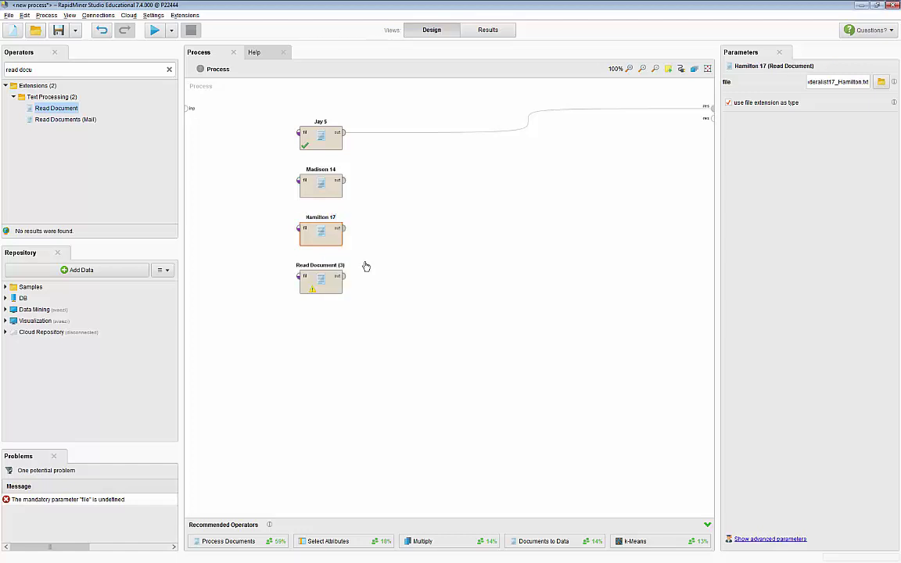
Set the file of the Read Document (3) operator to Federalist18_Collaboration.txt from the Text-Mining folder
left_click(318, 288)
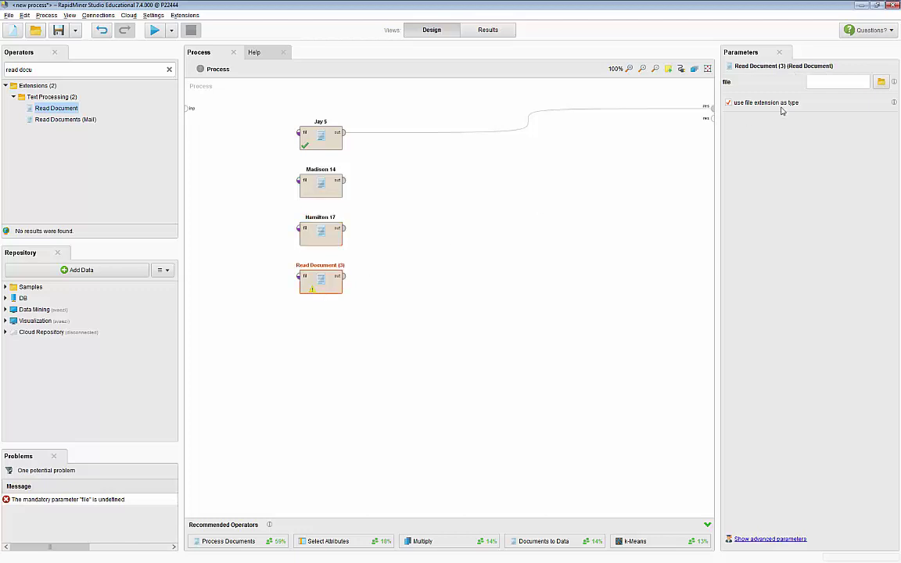
left_click(879, 82)
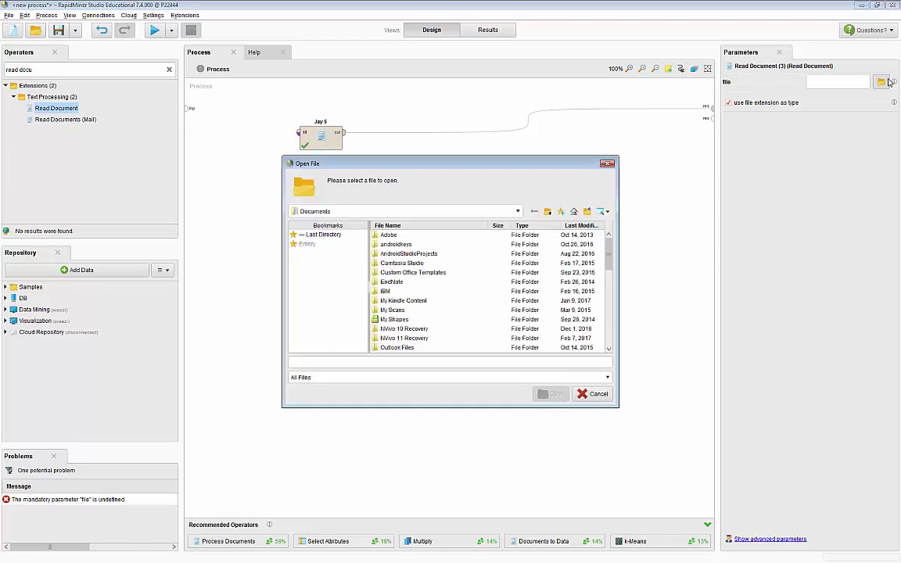
left_click(330, 235)
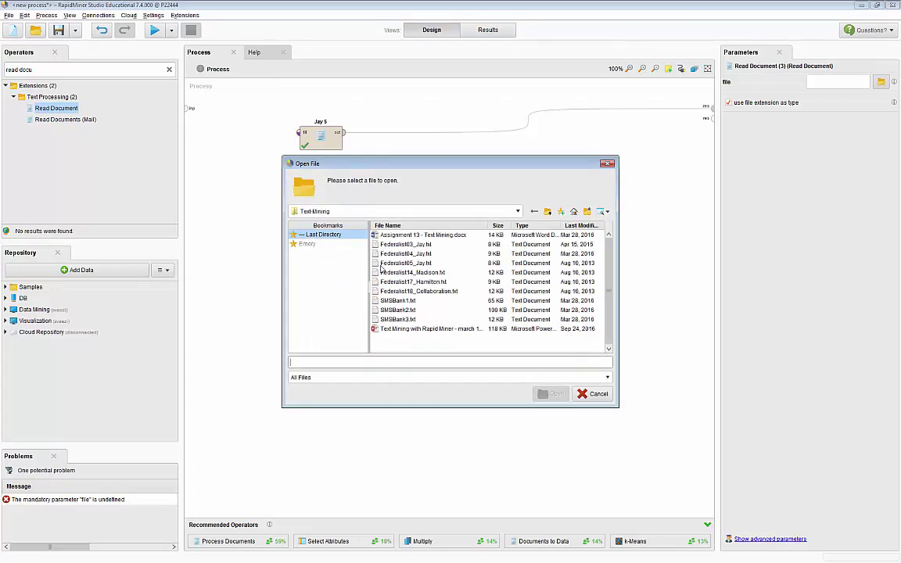
left_click(418, 291)
left_click(550, 392)
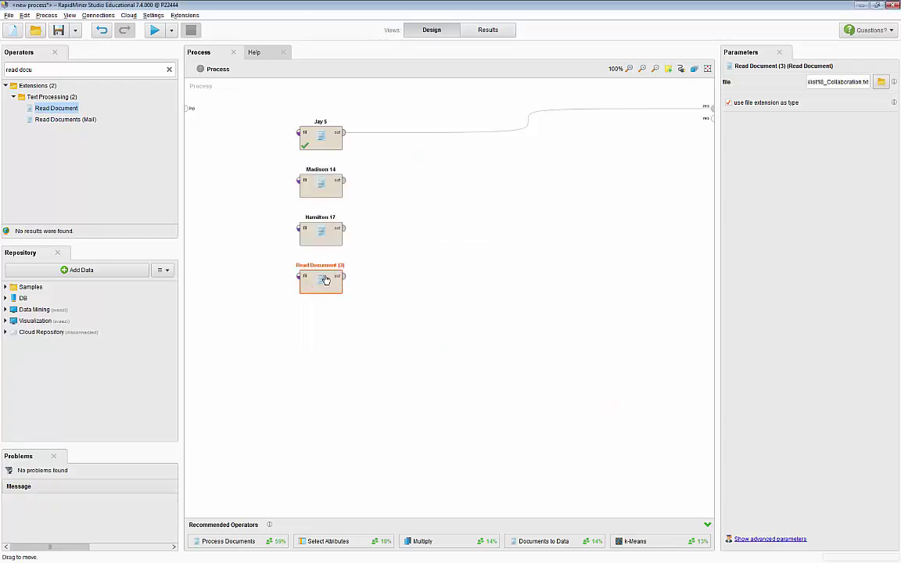
Rename the Read Document (3) operator to "Coll. 18"
right_click(325, 279)
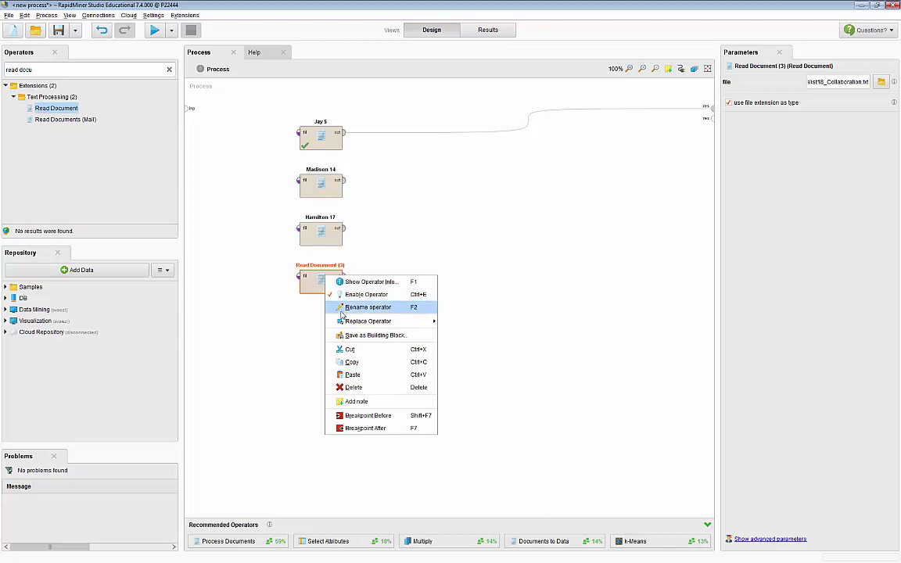
left_click(367, 307)
type("c")
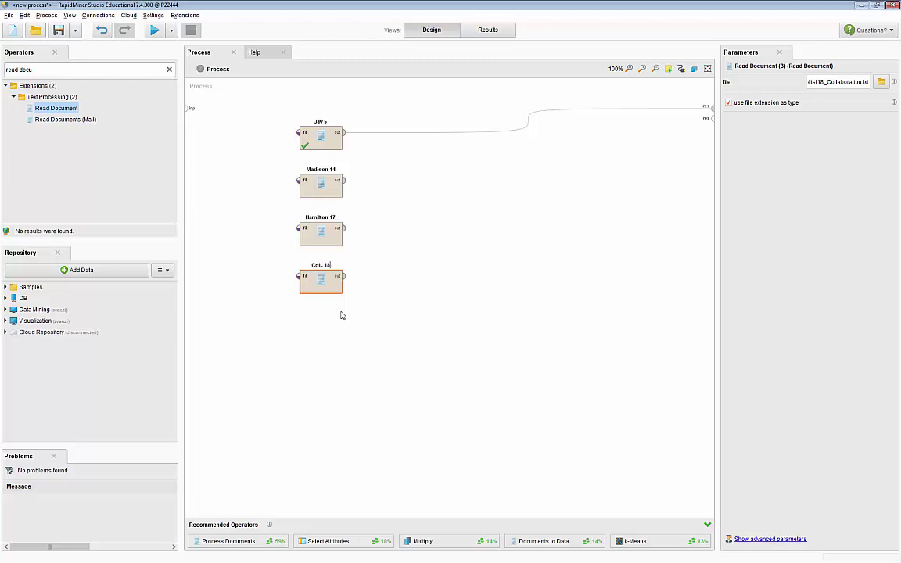
Delete the connection between the Jay 5 output and the process result port
left_click(535, 147)
left_click(527, 119)
key("Delete")
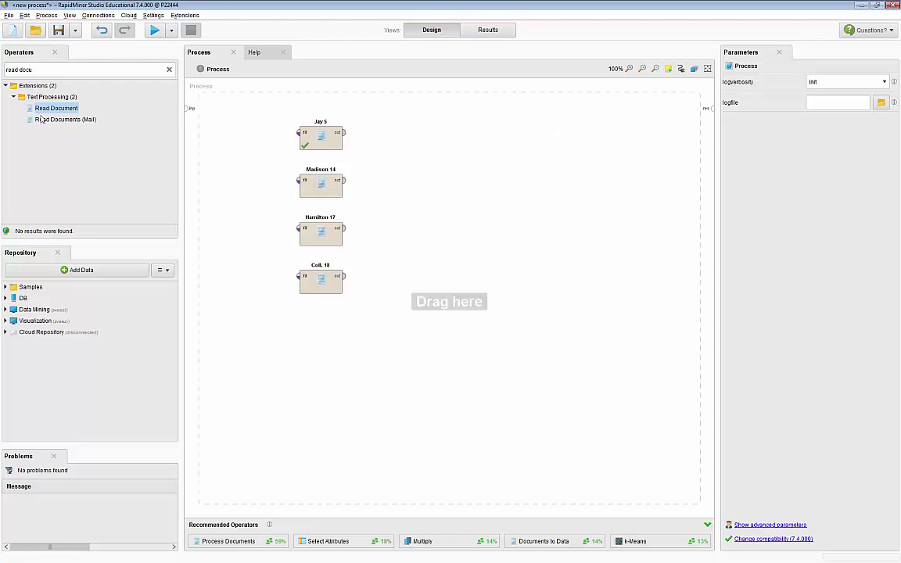
Search the operators for "text proc" and add a Process Documents operator to the right of the Read Document column
left_click(168, 71)
type("text")
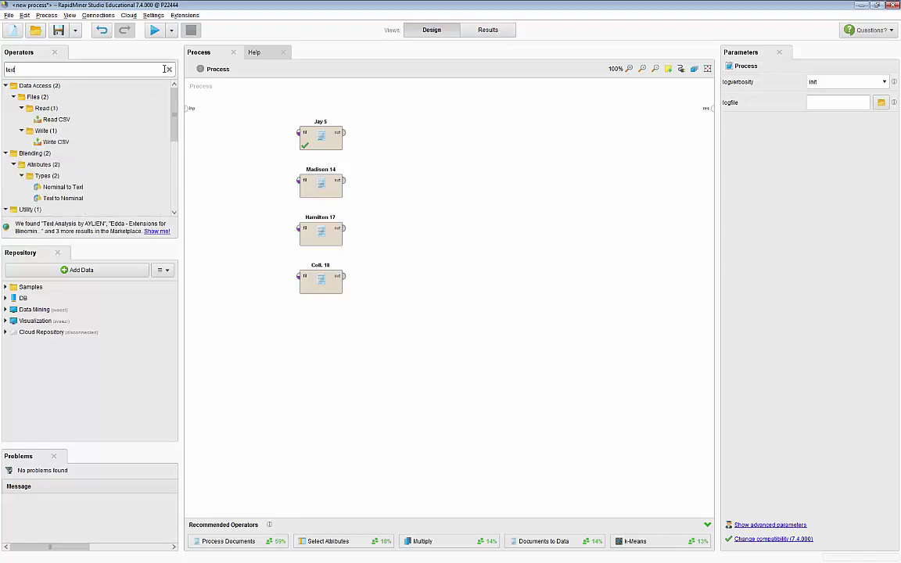
type(" pro")
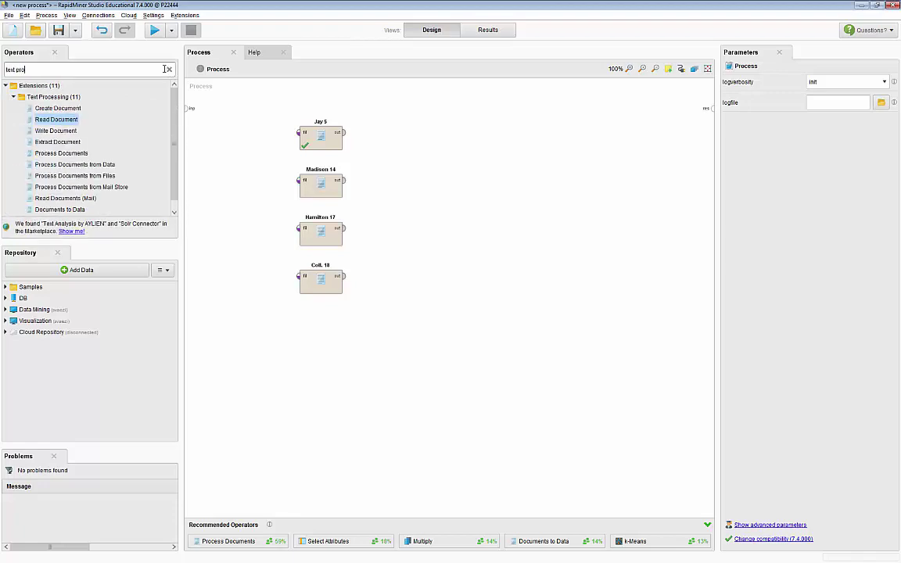
type("c")
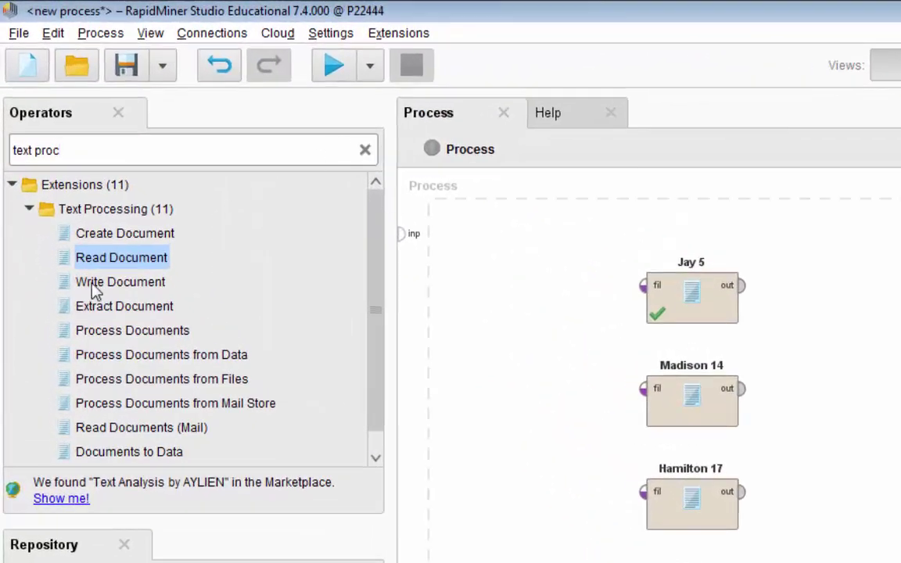
left_click(94, 336)
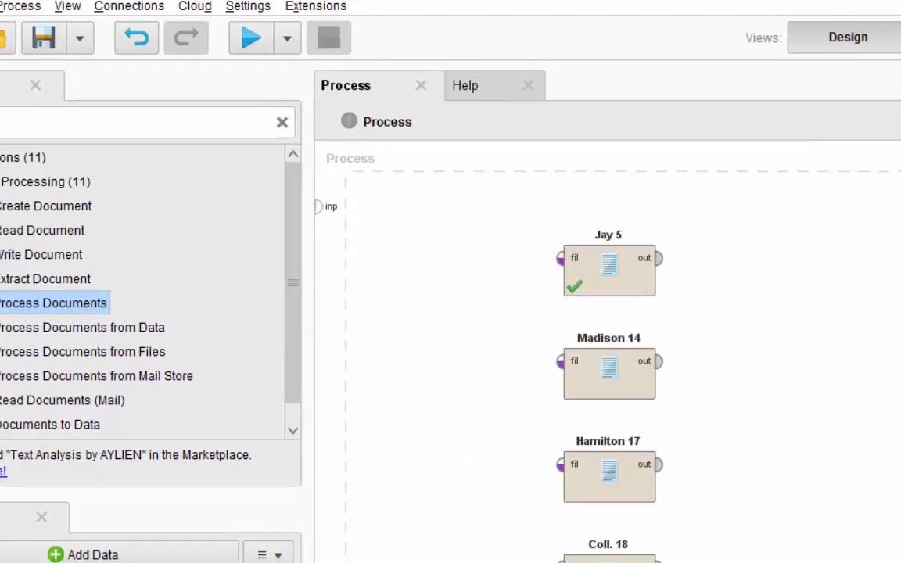
left_click_drag(133, 330, 898, 376)
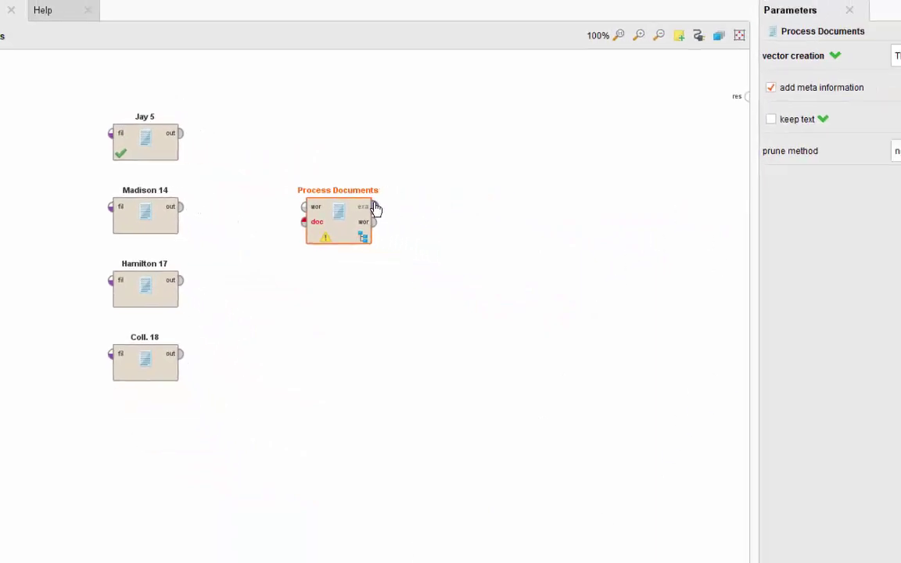
Connect the example set and word list outputs of Process Documents to the first two process result ports
left_click_drag(374, 207, 747, 97)
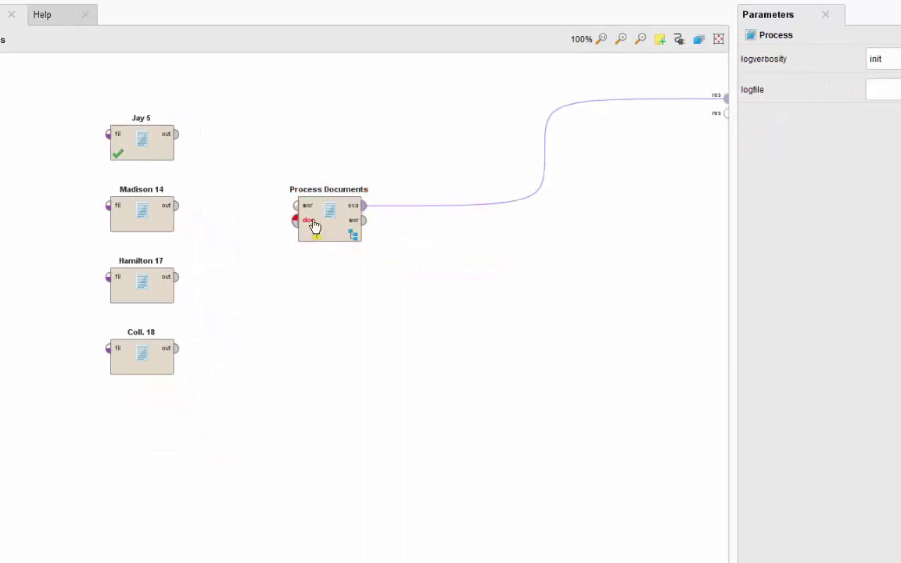
mouse_move(364, 220)
left_mouse_down()
mouse_move(638, 166)
mouse_move(726, 123)
left_mouse_up()
left_click(383, 356)
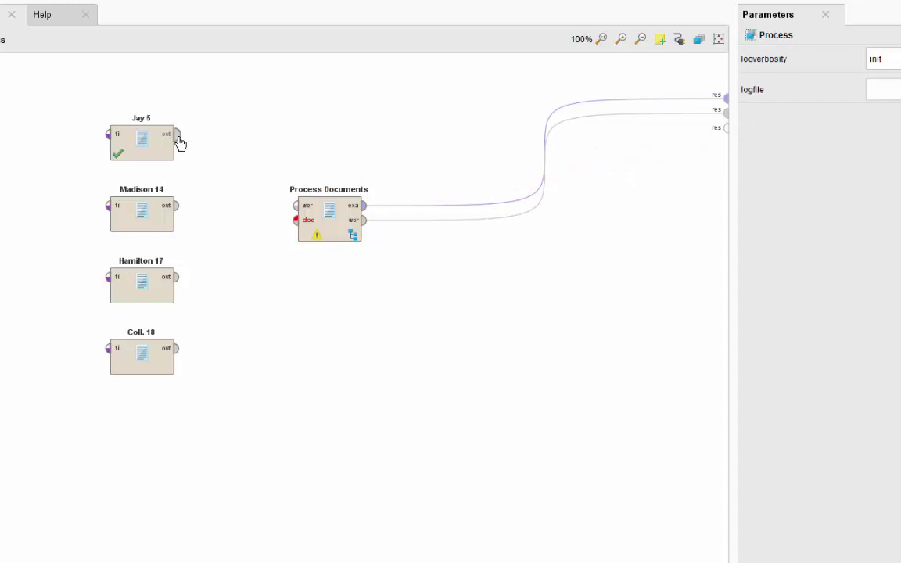
Connect the outputs of Jay 5, Madison 14, Hamilton 17 and Coll. 18 to separate doc inputs of Process Documents
left_click_drag(179, 142, 296, 231)
left_click_drag(176, 206, 296, 235)
left_click(177, 279)
left_click_drag(209, 282, 296, 250)
left_click_drag(177, 348, 297, 263)
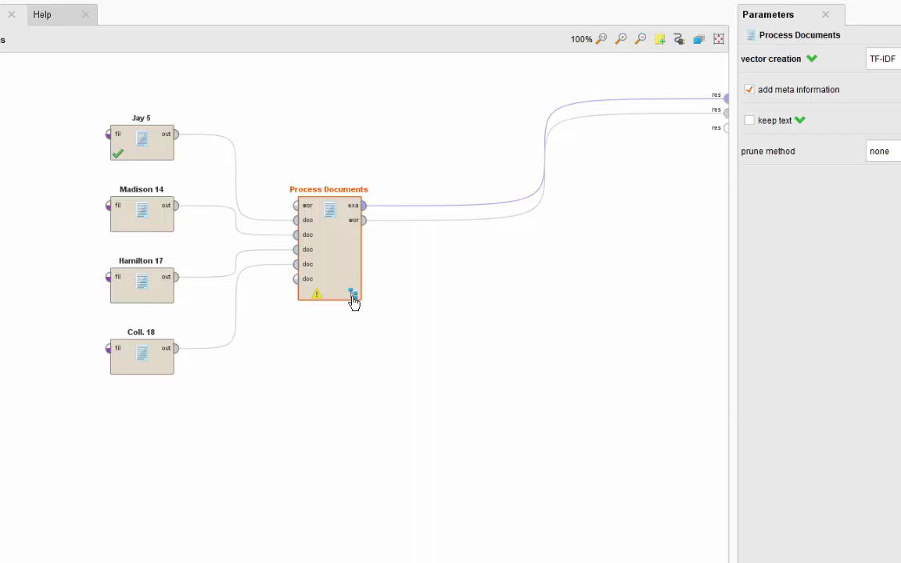
Open the Process Documents subprocess, search the operators for "tokeni" and add a Tokenize operator
double_click(317, 264)
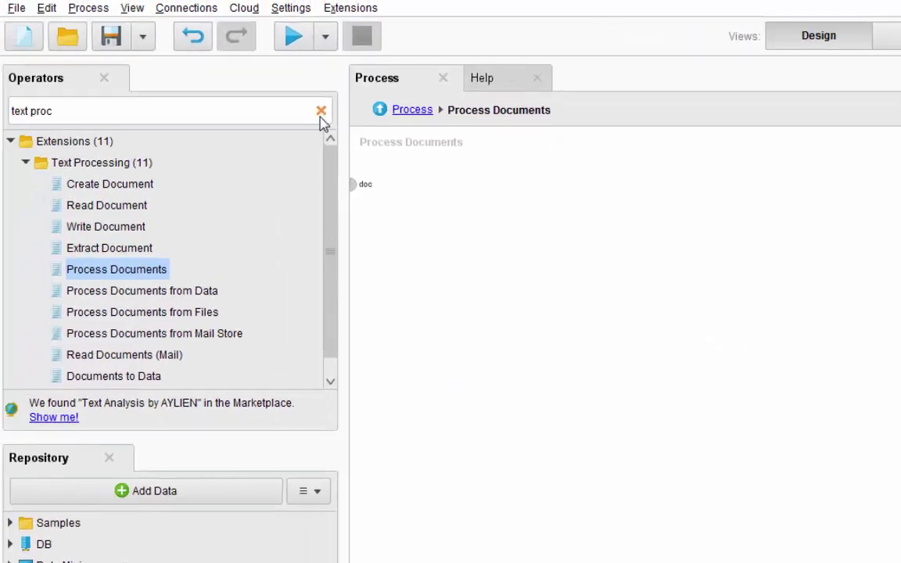
left_click(320, 115)
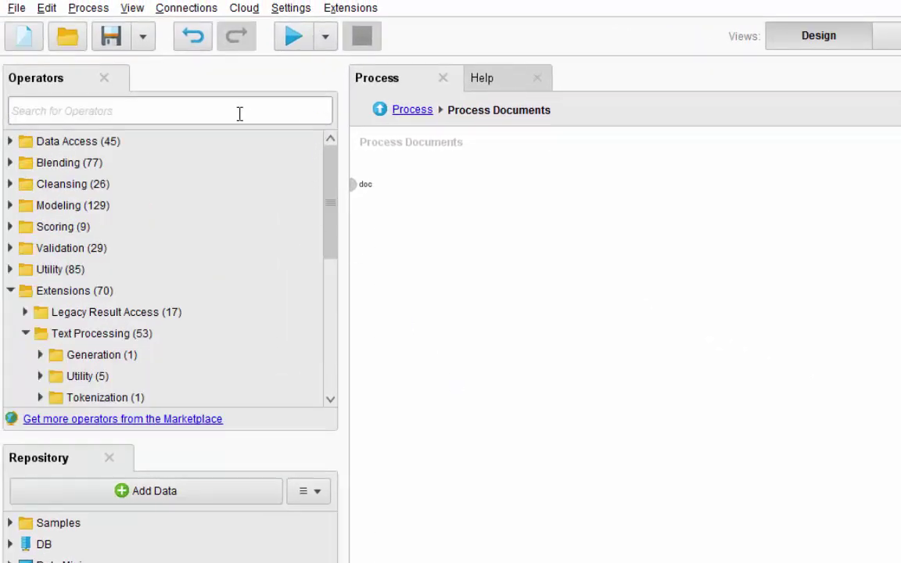
type("tokeni")
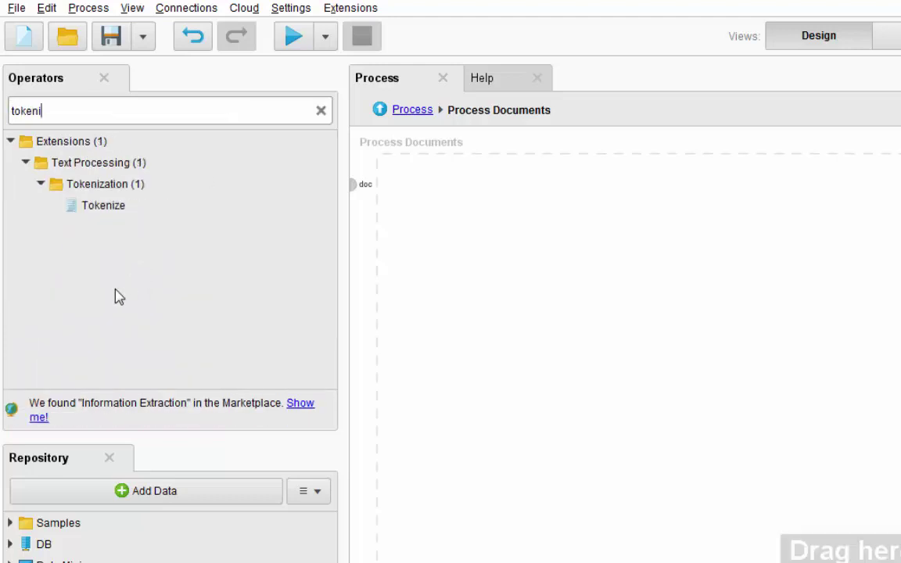
left_click_drag(99, 208, 578, 205)
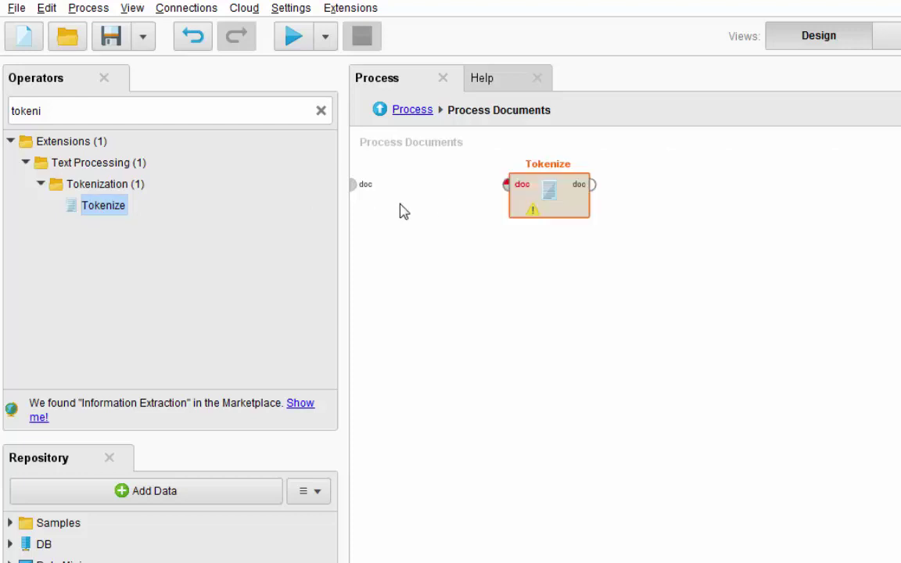
Connect Tokenize between the subprocess's doc input and doc output ports, and run the process
left_click_drag(353, 185, 506, 187)
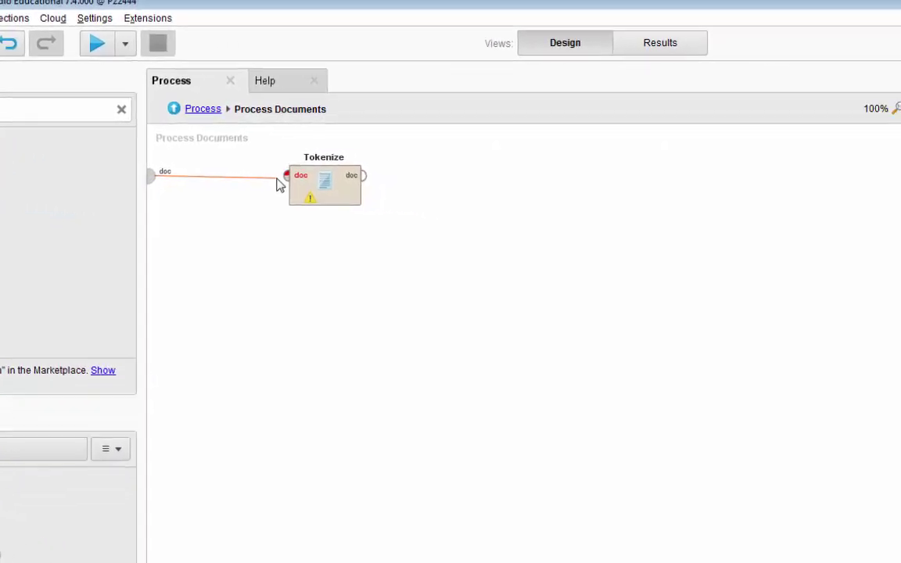
left_click_drag(280, 185, 281, 185)
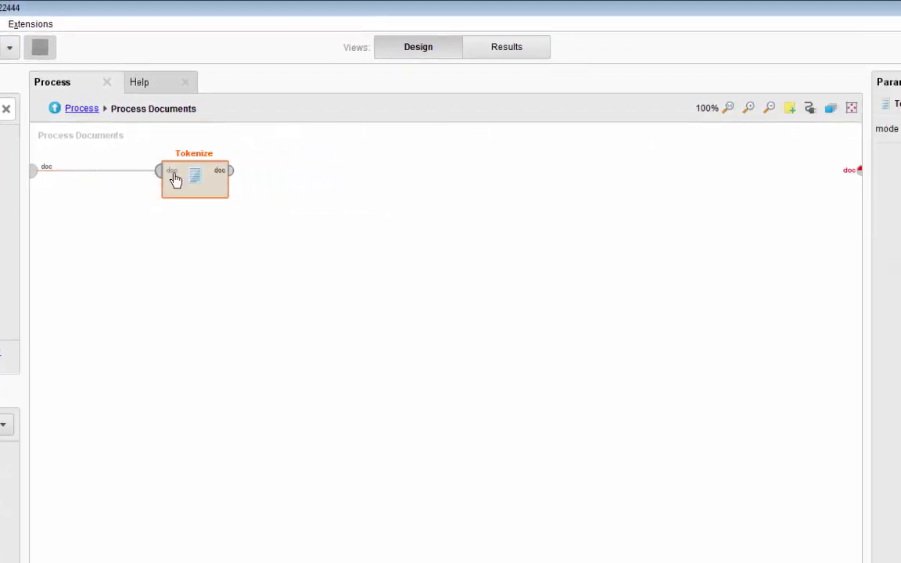
left_click_drag(363, 186, 858, 172)
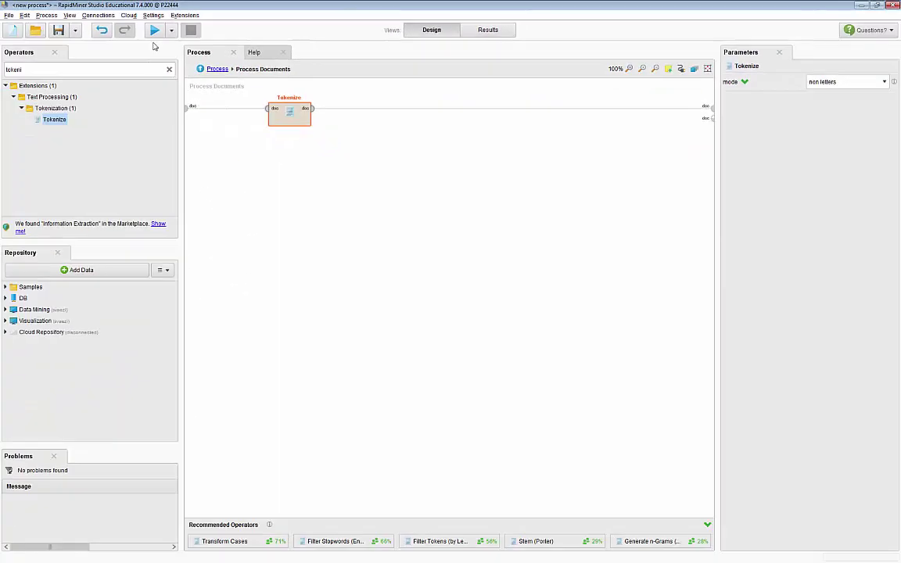
left_click(154, 30)
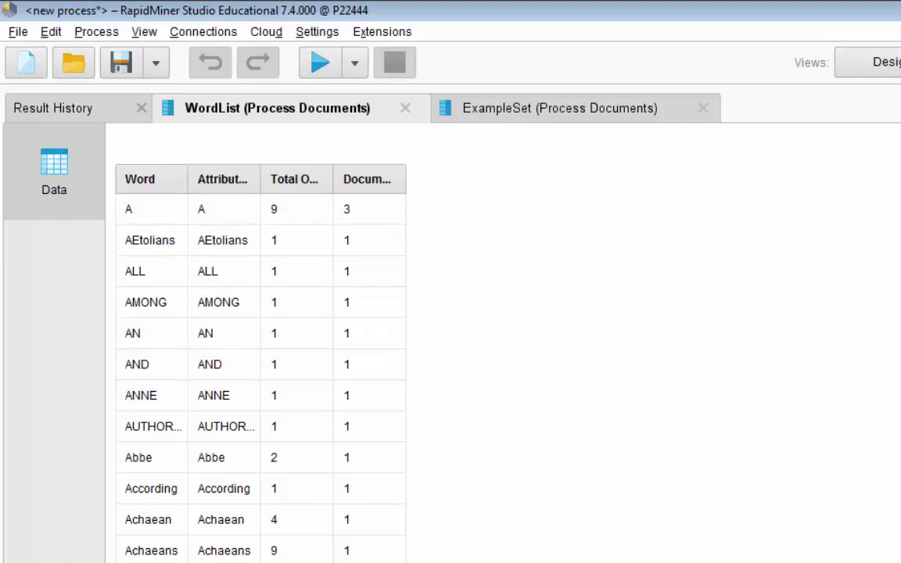
Search the operators for "stop", add Filter Stopwords (English) after Tokenize in the Process Documents subprocess, and run the process
left_click(888, 63)
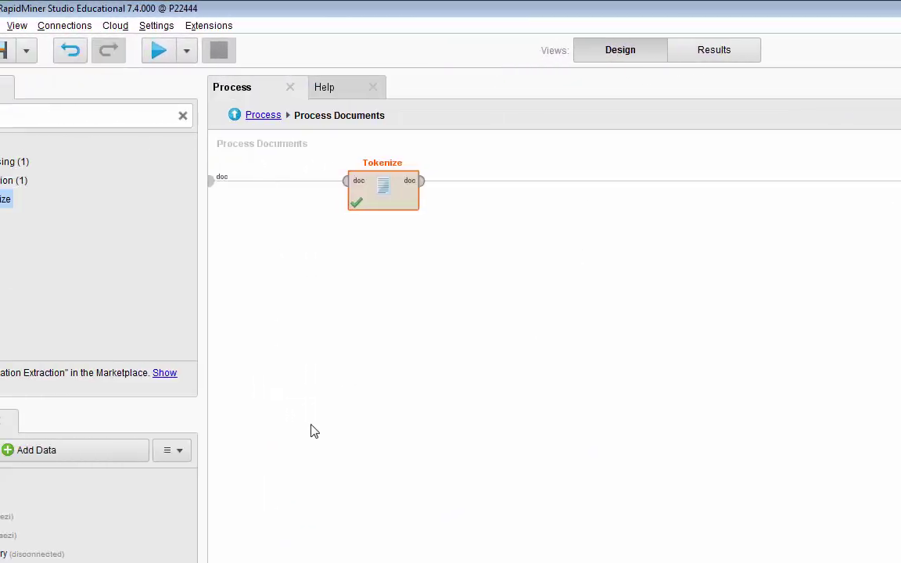
left_click(183, 115)
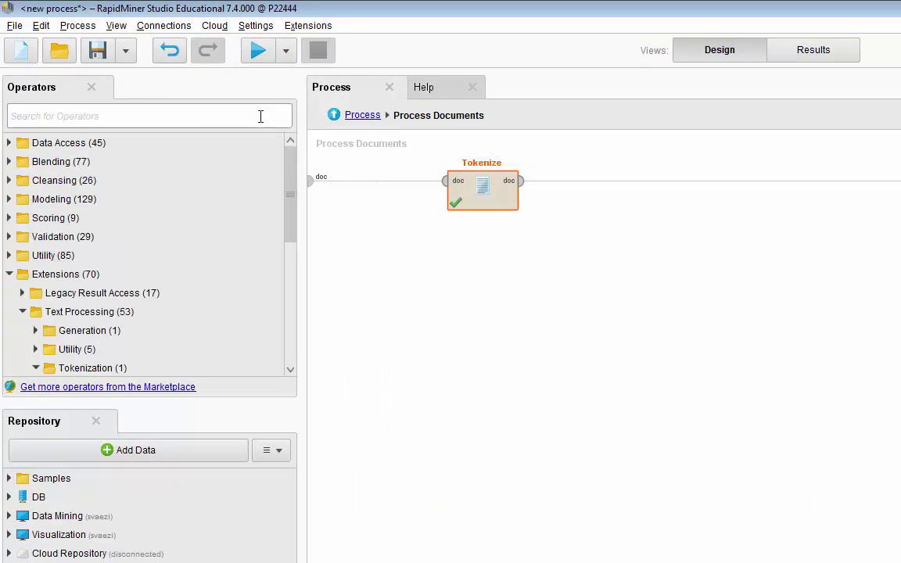
type("stop")
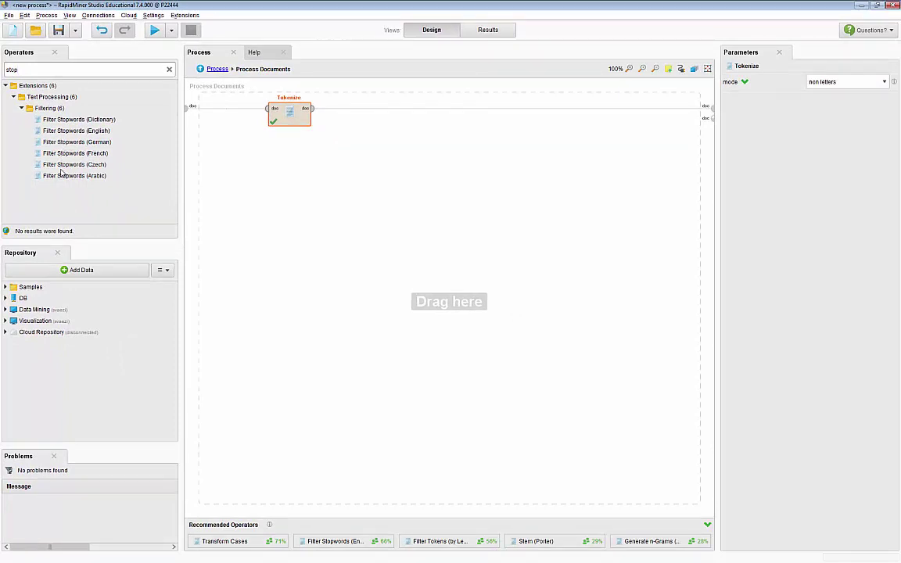
left_click(45, 133)
left_click_drag(45, 135, 390, 115)
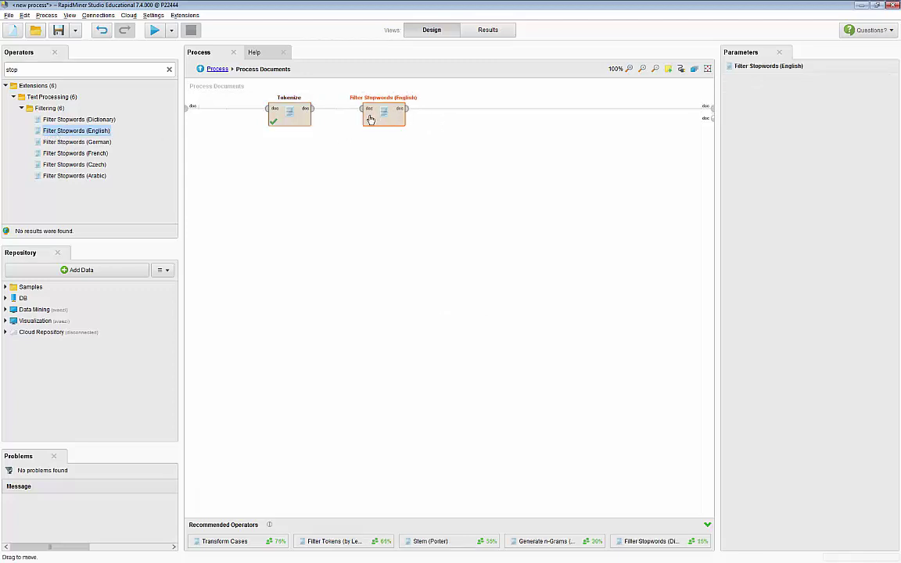
left_click(154, 31)
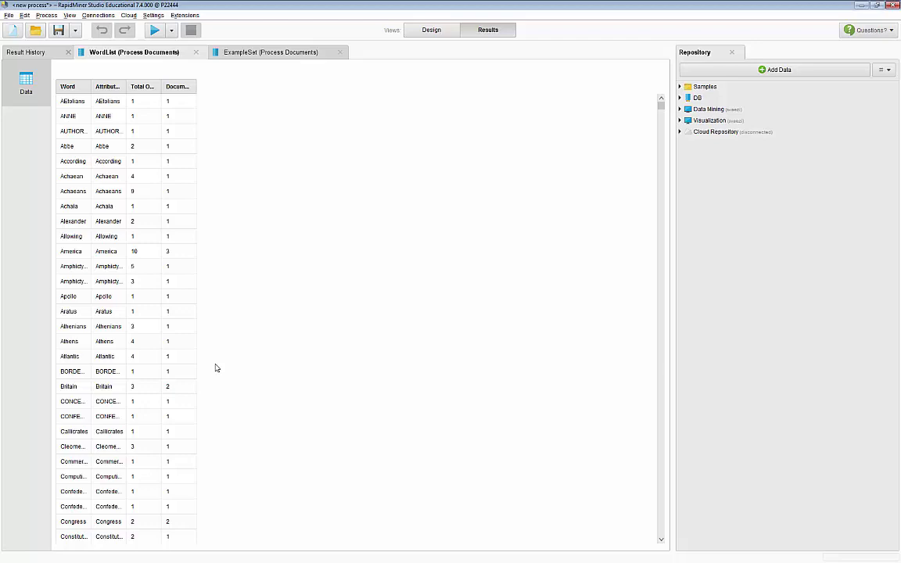
Search the operators for "transform ca", insert Transform Cases before Tokenize in the subprocess, and run the process
left_click(420, 32)
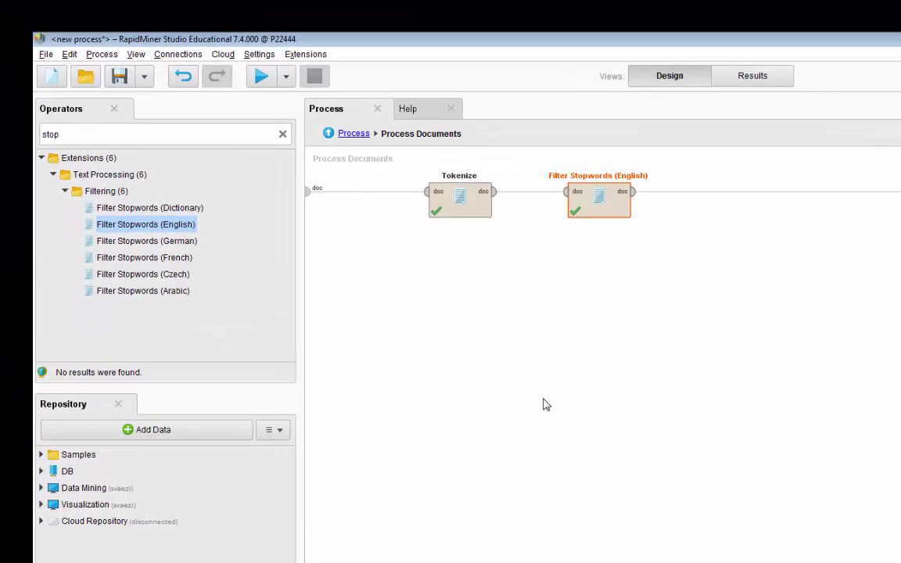
left_click(282, 134)
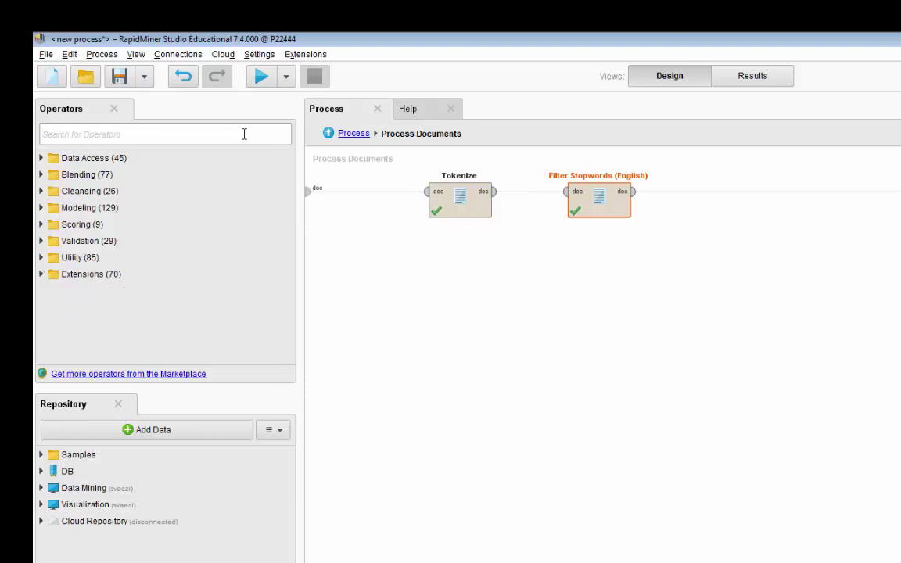
type("transform ca")
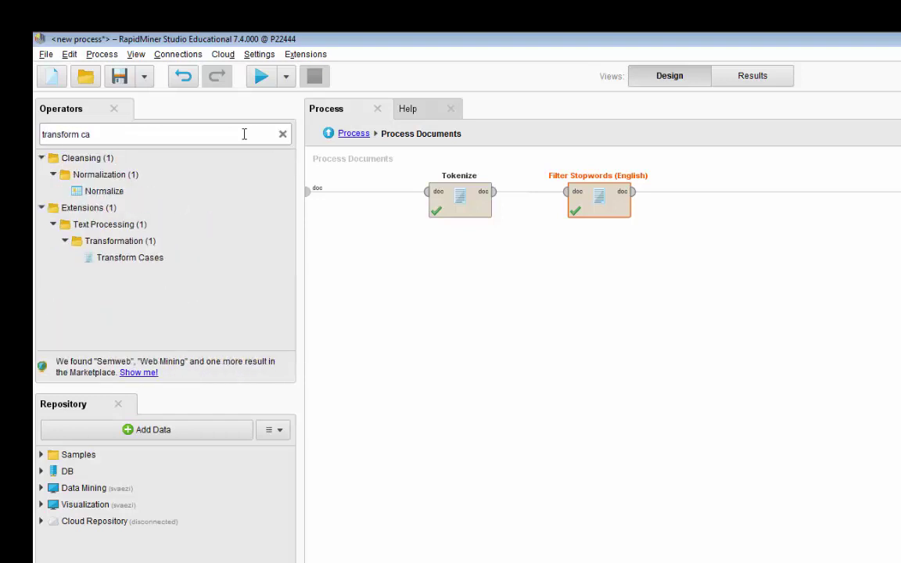
left_click_drag(130, 258, 361, 199)
left_click_drag(460, 207, 507, 236)
left_click_drag(374, 221, 408, 250)
left_click(261, 76)
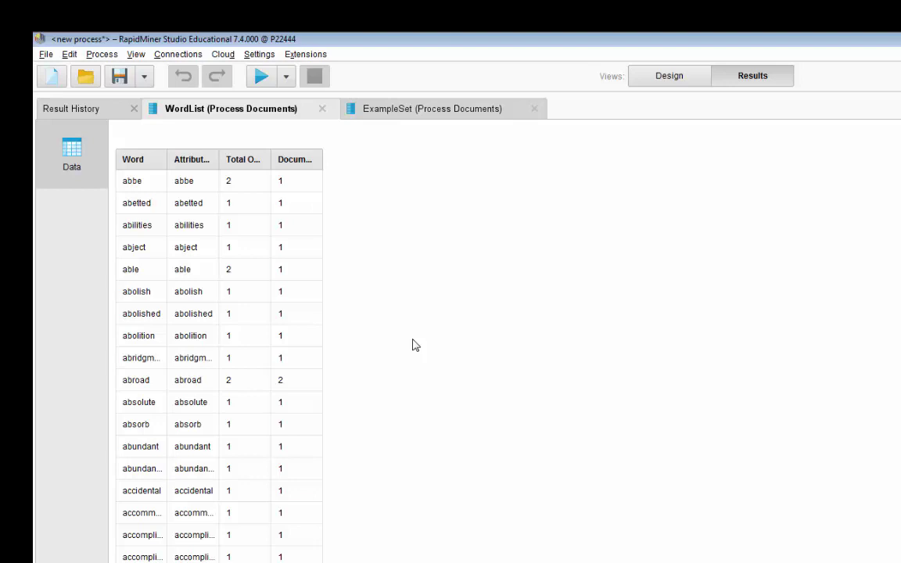
Review the words and their occurrences in the word list, and view the Process Documents example set
scroll(368, 457, "down", 5)
scroll(368, 459, "down", 10)
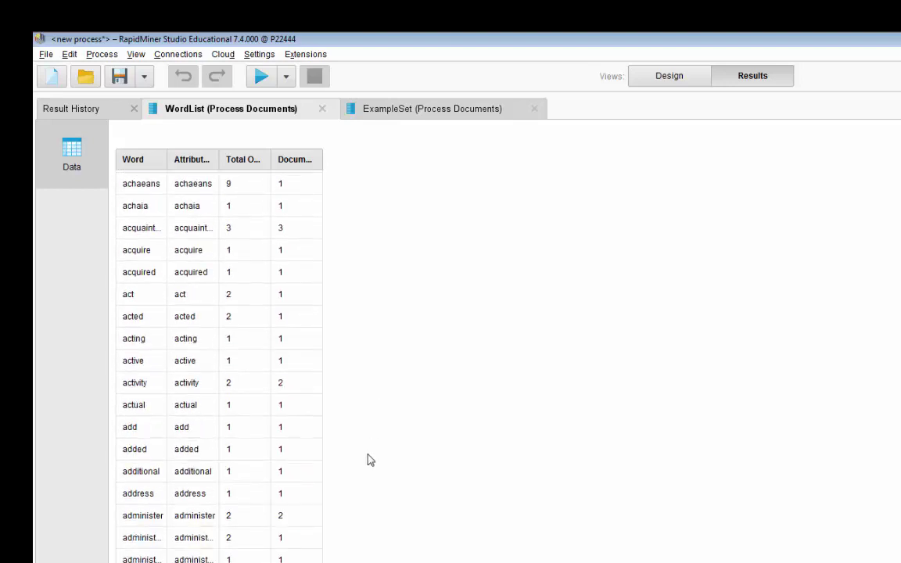
scroll(368, 459, "up", 15)
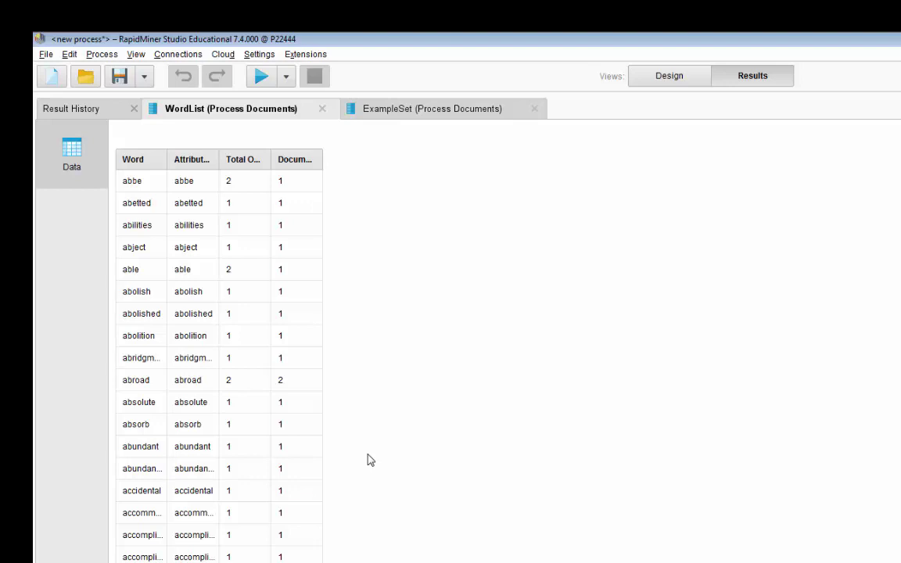
left_click(647, 77)
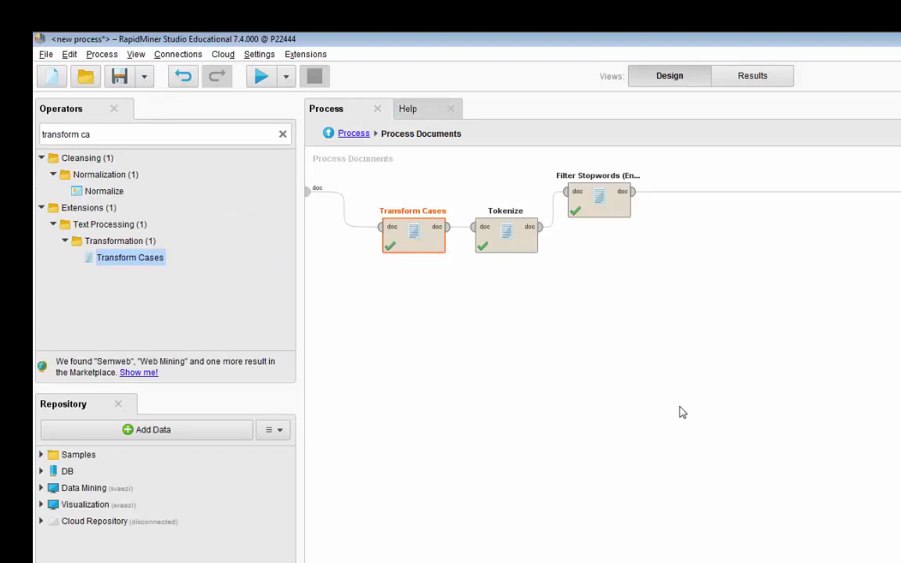
left_click(753, 86)
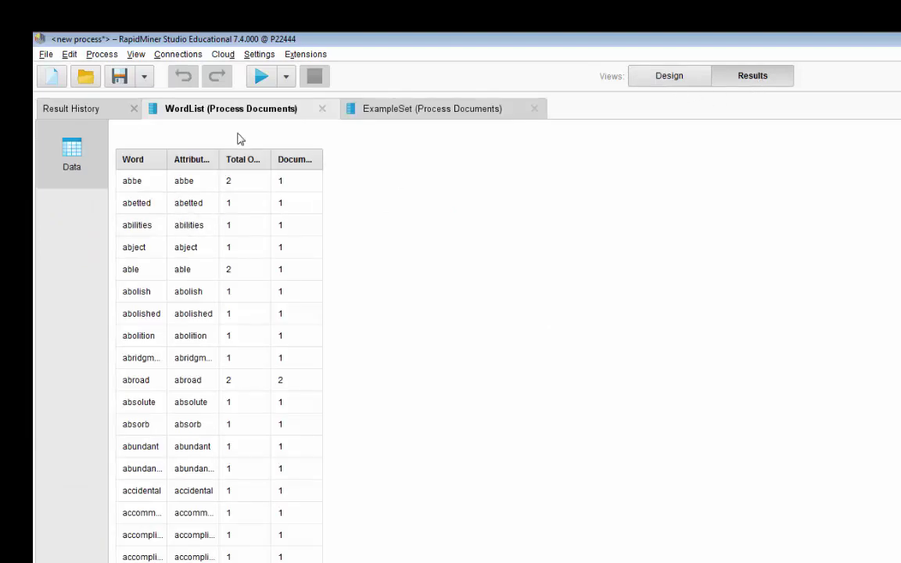
left_click(427, 112)
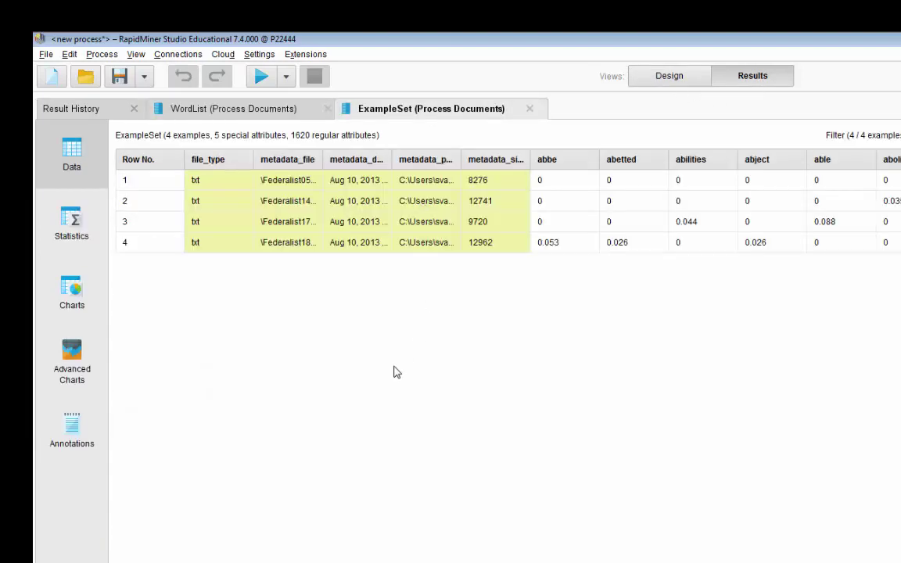
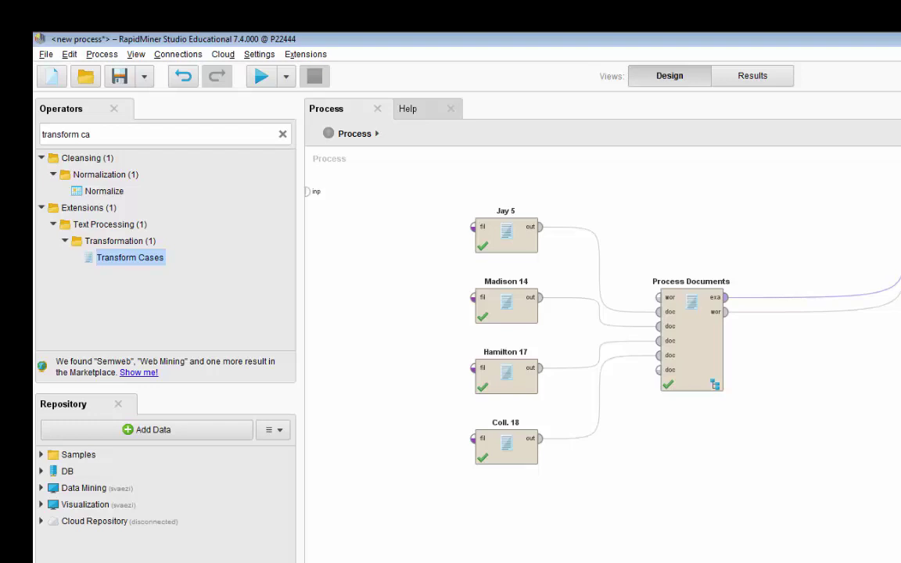
Search the operators for "k-me", insert k-Means on the example set output of Process Documents, place it above the word list connection, and run the process
left_click(282, 133)
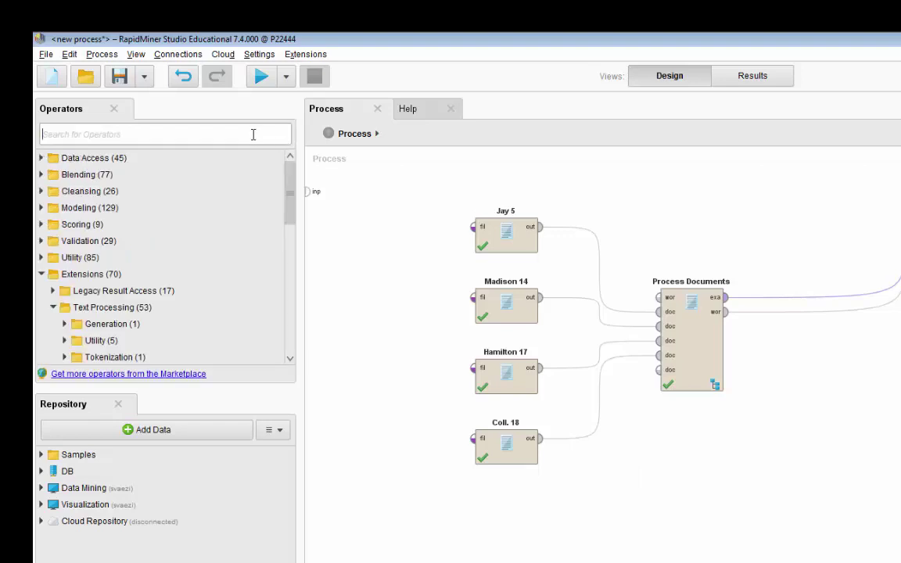
type("k-me")
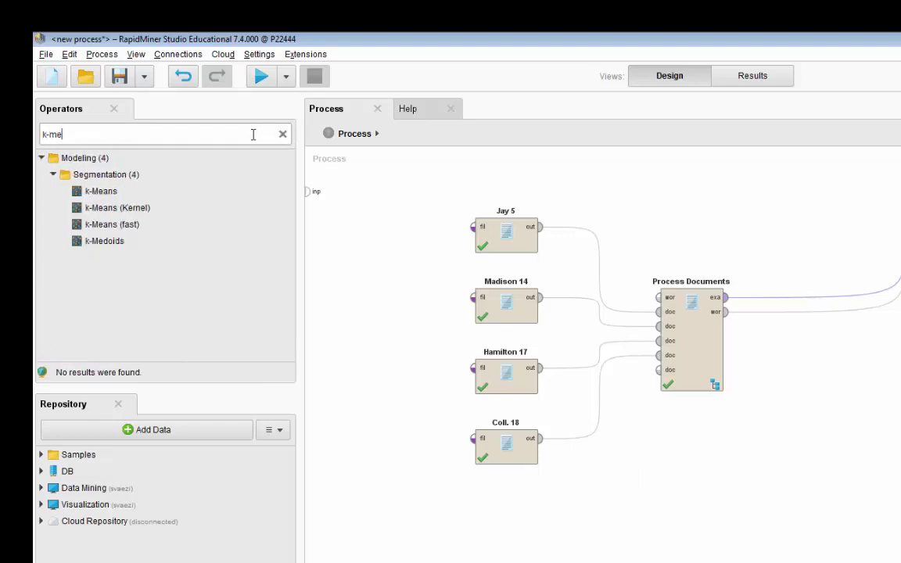
left_click_drag(98, 191, 837, 309)
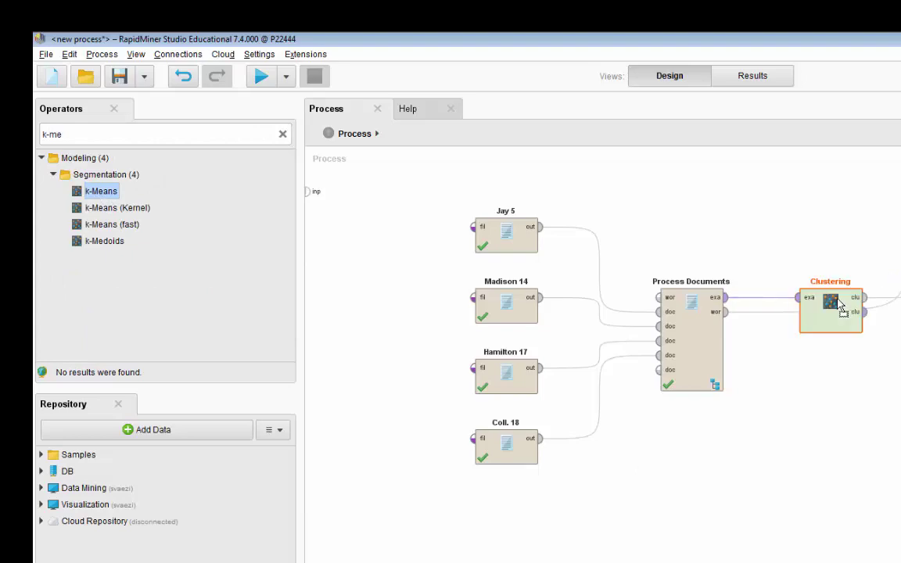
left_click_drag(814, 274, 768, 164)
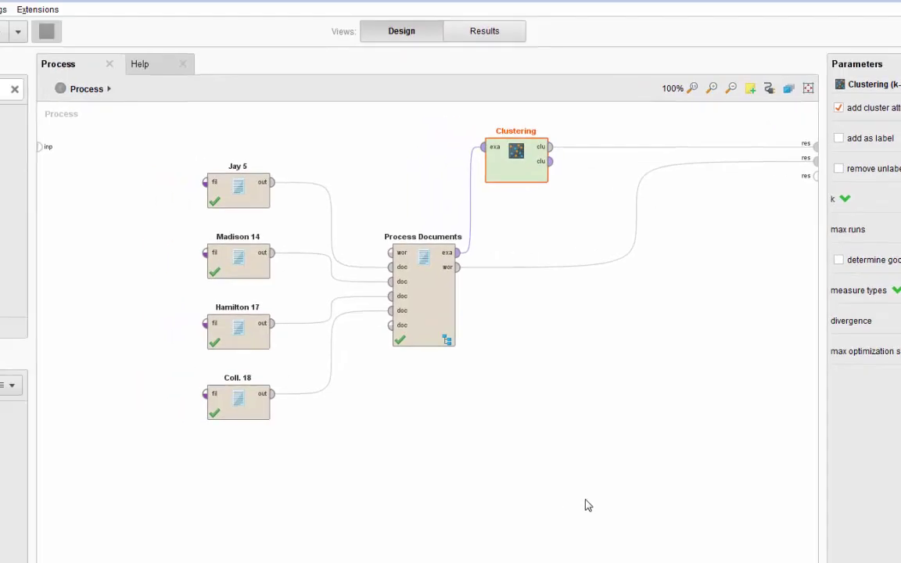
left_click(57, 45)
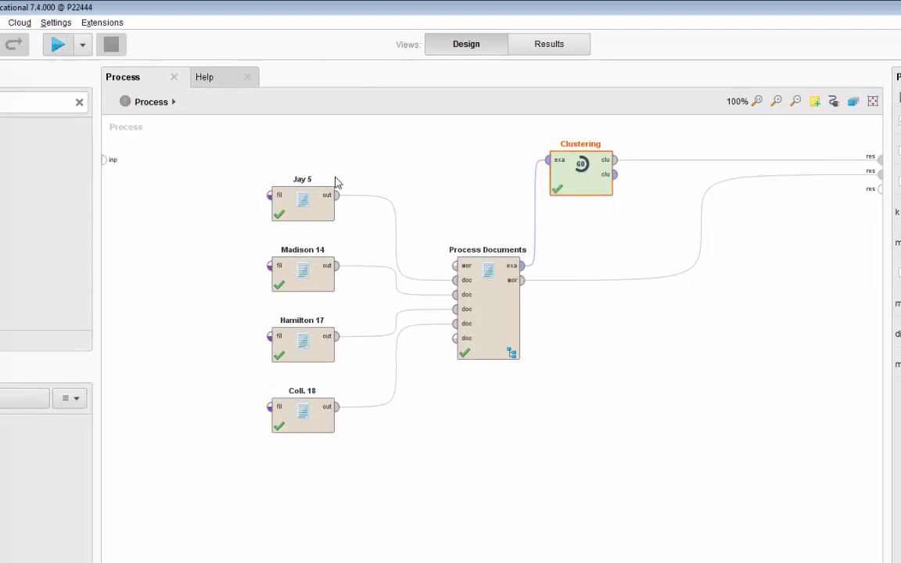
Show the Cluster Model in Folder View and expand cluster_0 and cluster_1
left_click(202, 77)
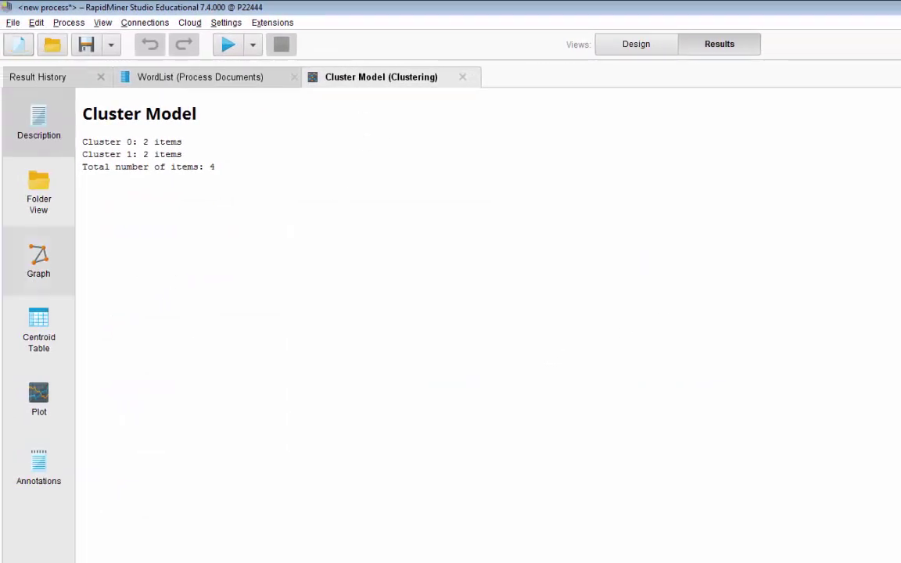
left_click(38, 193)
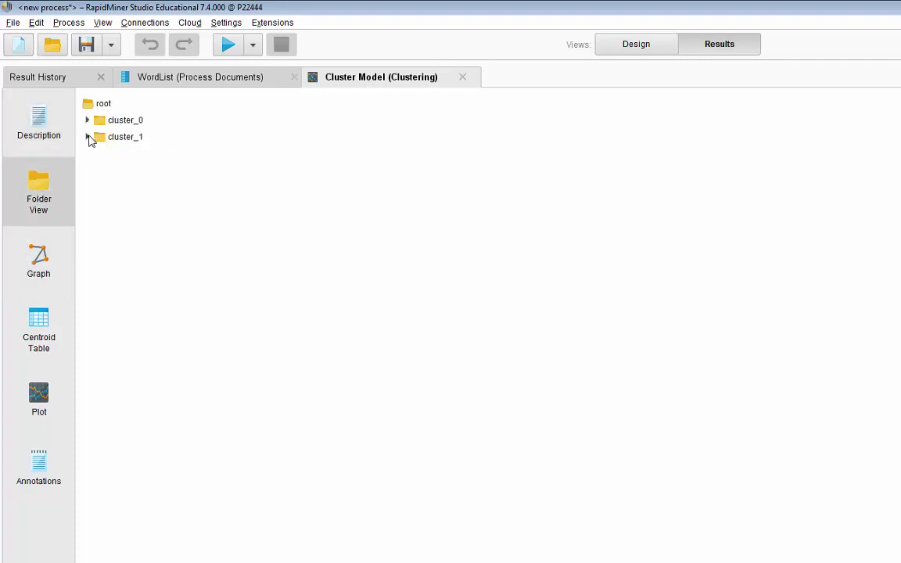
left_click(87, 121)
left_click(88, 172)
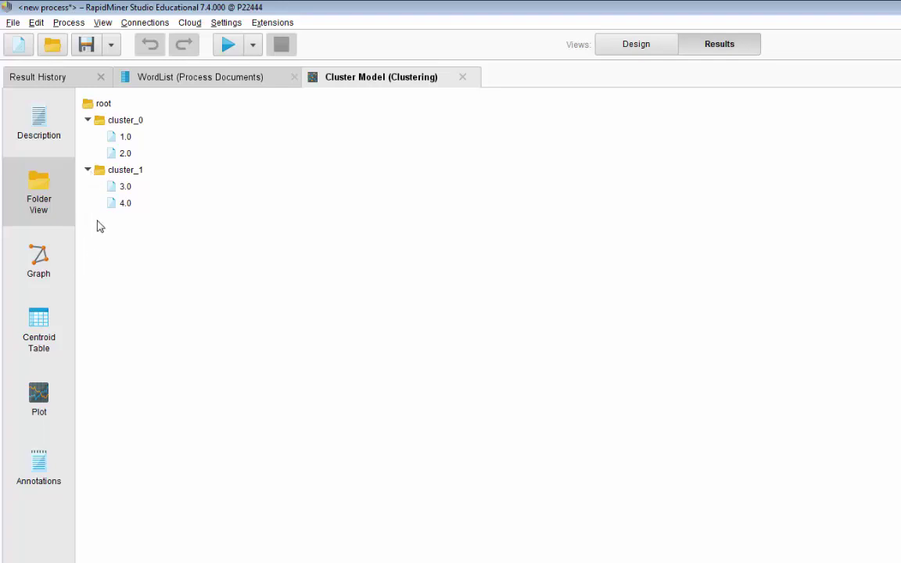
Inspect the details of examples 1.0 and 2.0 in cluster_0, sorting their attributes by value in descending order
double_click(123, 138)
left_click(718, 313)
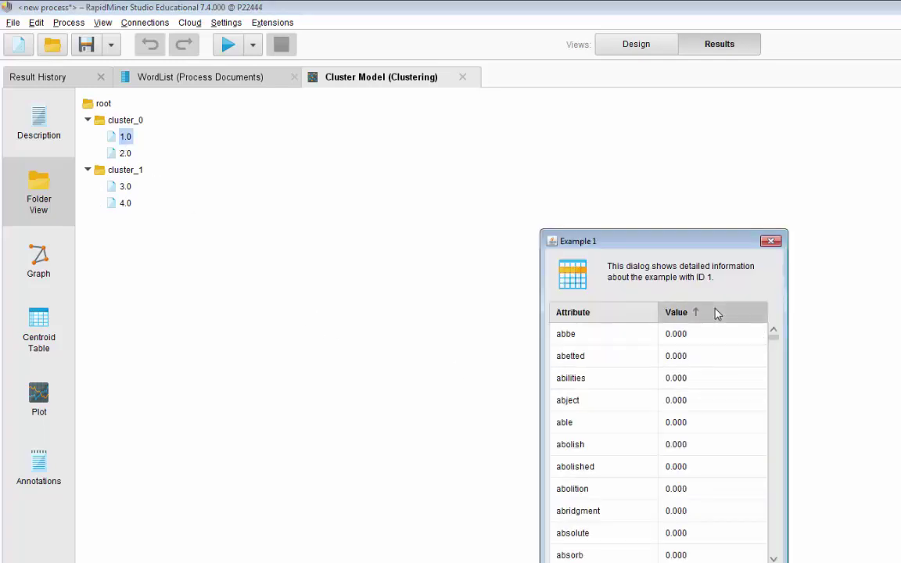
left_click(717, 313)
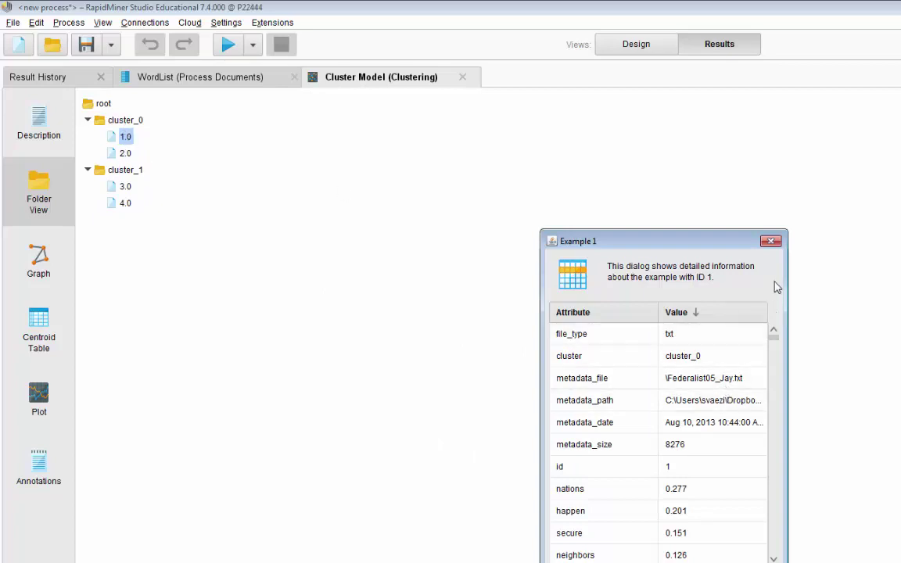
left_click(770, 241)
double_click(123, 156)
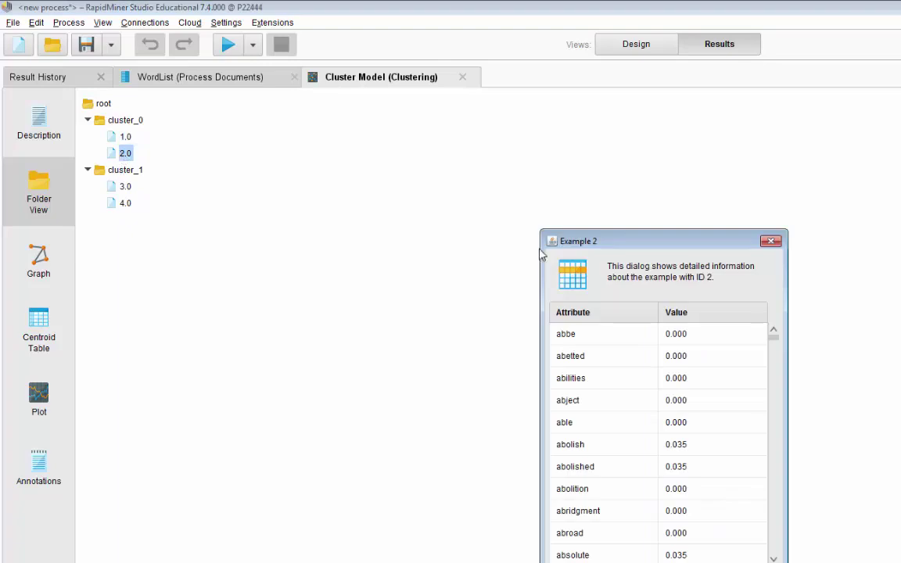
left_click(691, 313)
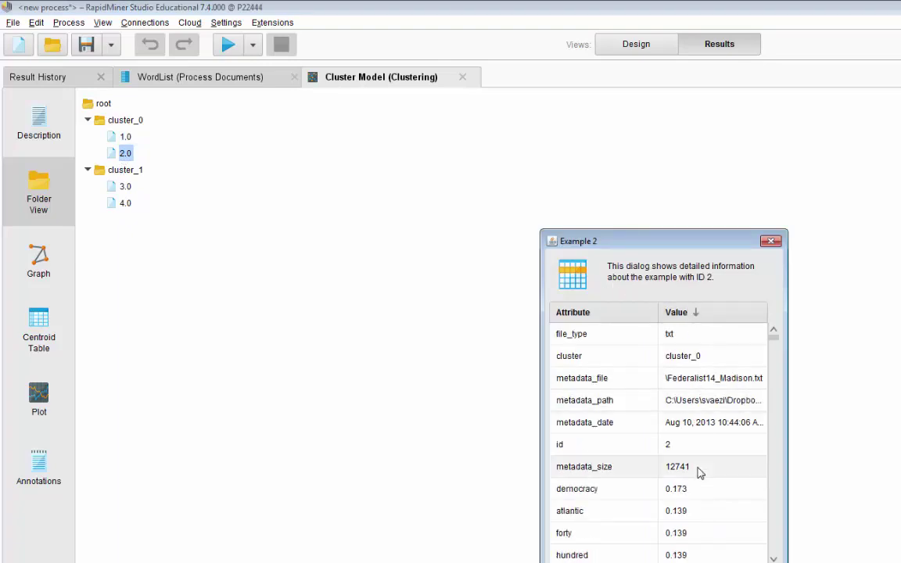
left_click(771, 242)
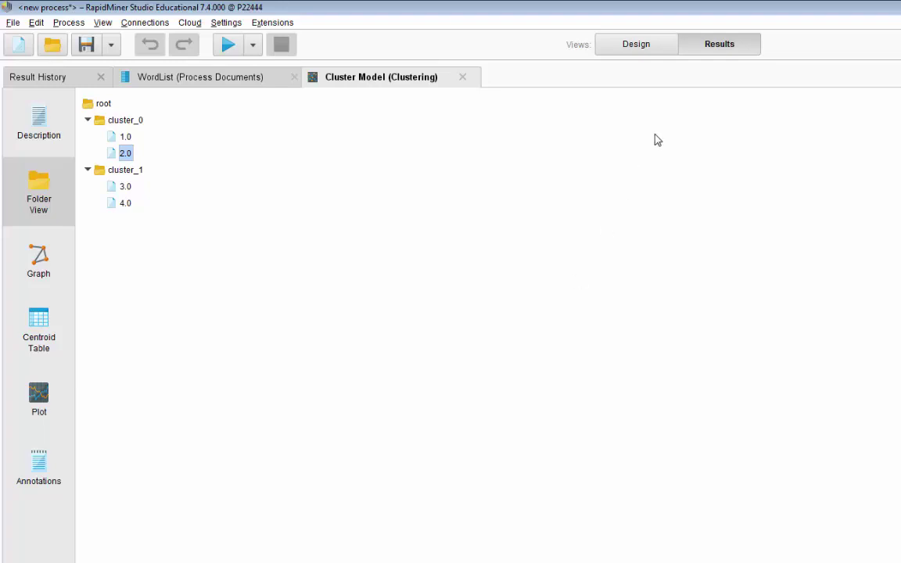
Return to the process design, search the operators for "read doc" and add a Read Document operator below Coll. 18
left_click(638, 47)
left_click(488, 525)
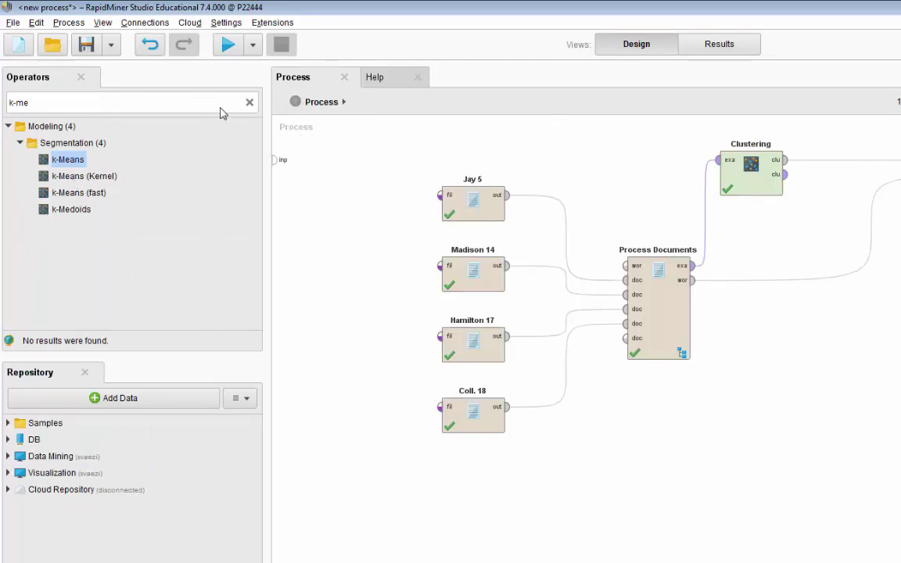
left_click(250, 102)
type("read doc")
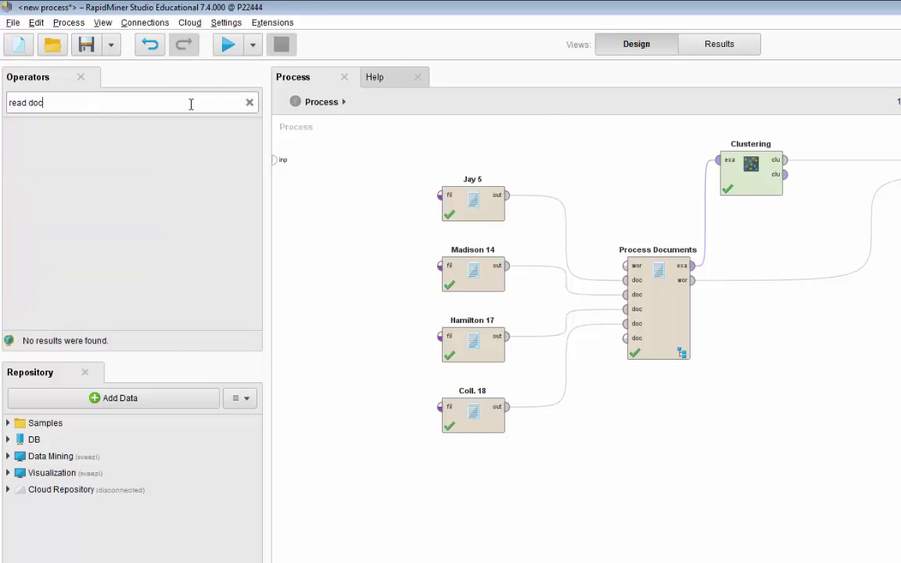
left_click_drag(67, 159, 469, 516)
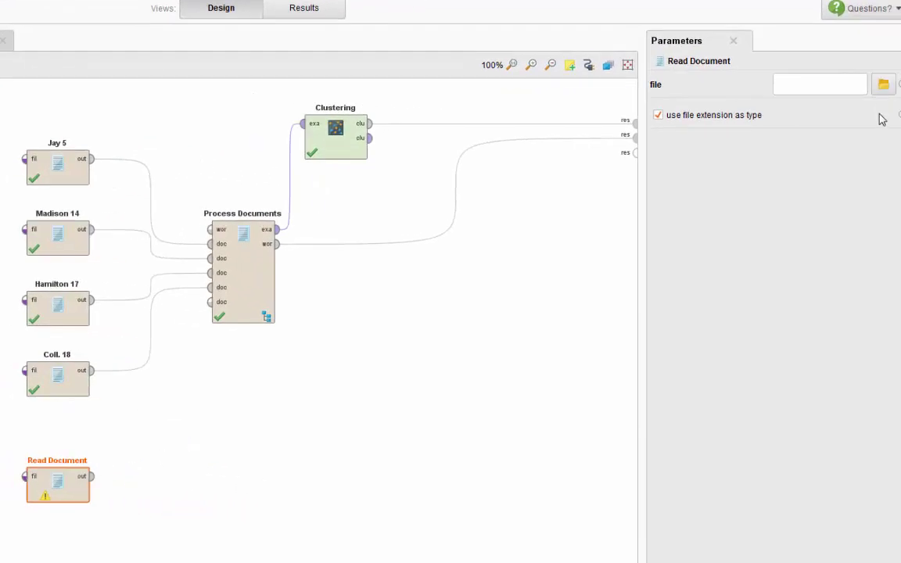
Set the new Read Document operator's file to Federalist04_Jay.txt from the last used Text-Mining directory
left_click(884, 84)
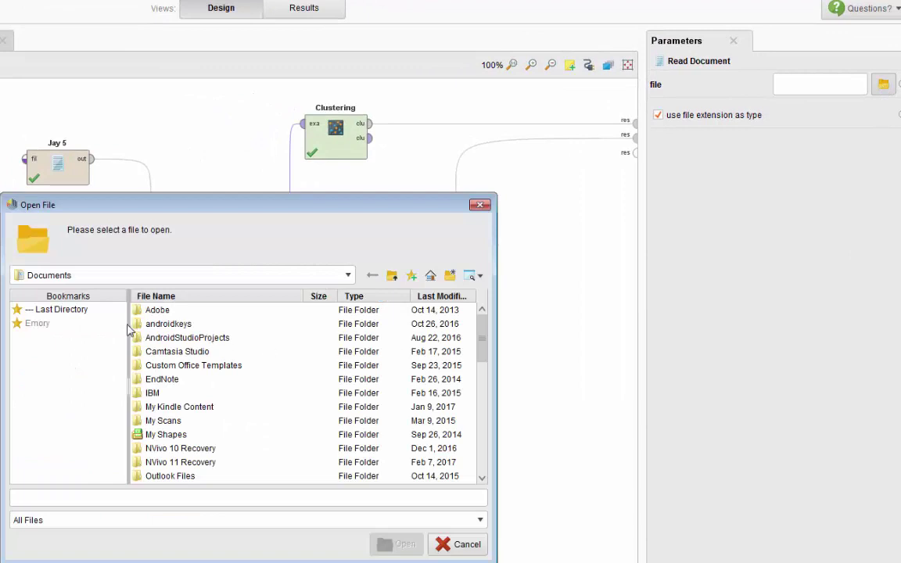
left_click(79, 310)
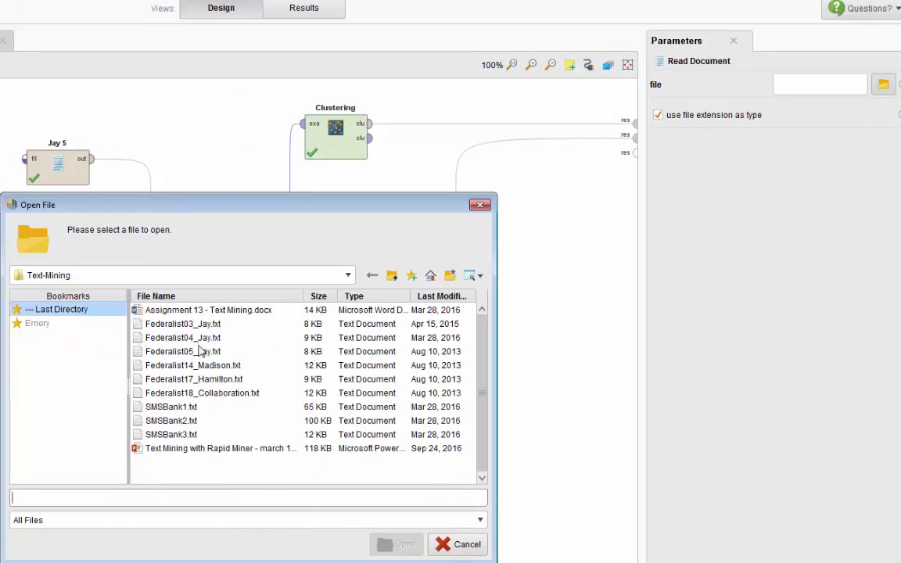
left_click(182, 337)
left_click(391, 491)
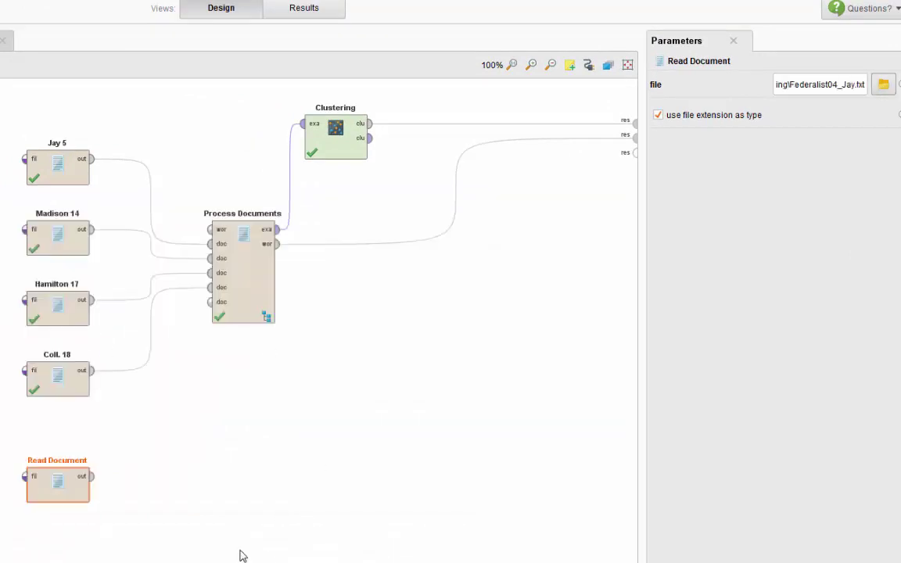
Rename the new Read Document operator as Jay 4 and connect its output to the free doc input of Process Documents
right_click(68, 475)
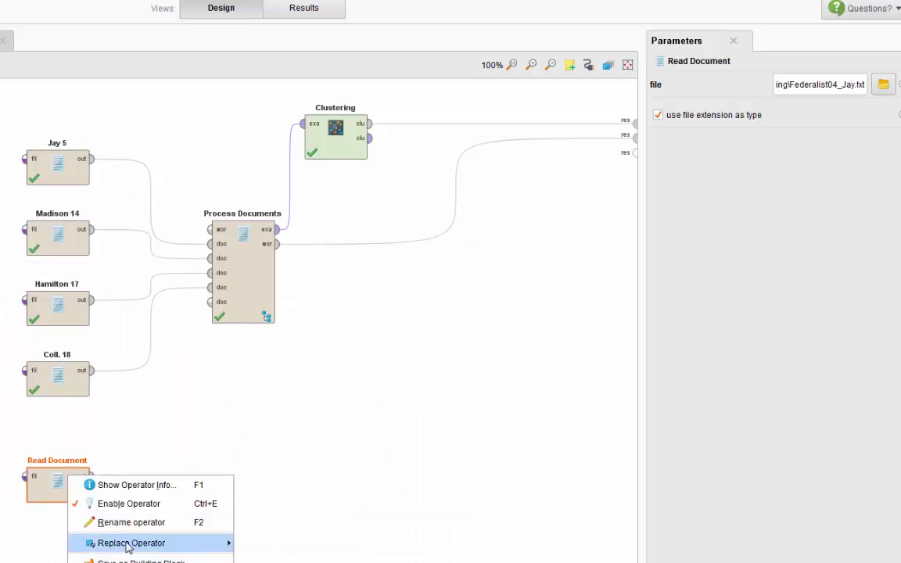
left_click(128, 524)
type("Jay 4")
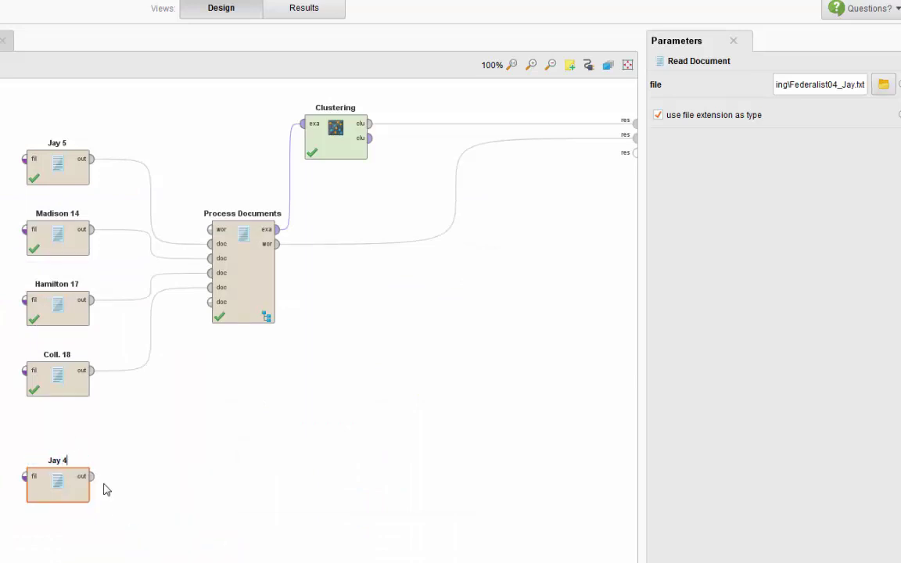
left_click_drag(93, 478, 211, 302)
left_click(185, 500)
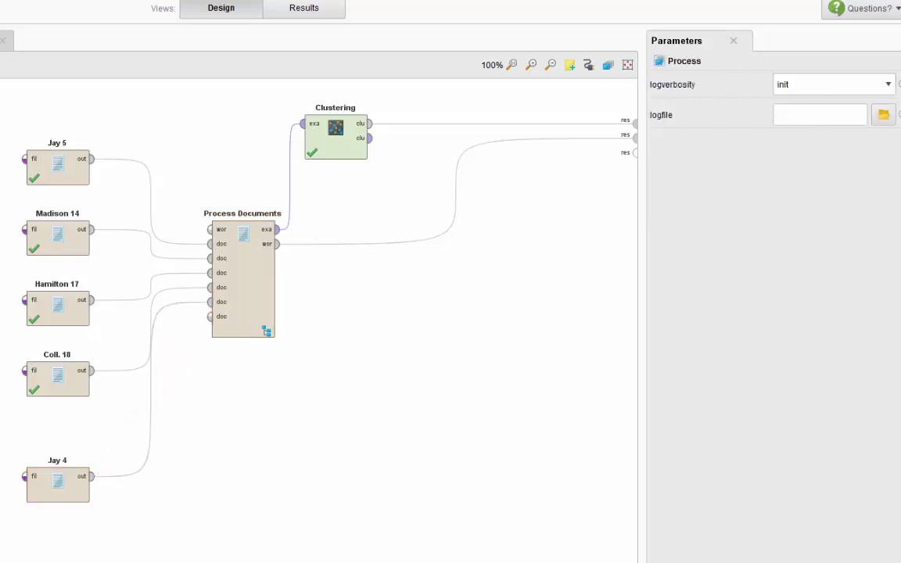
Run the process and expand cluster_0 and cluster_1 in the Cluster Model's Folder View
left_click(155, 30)
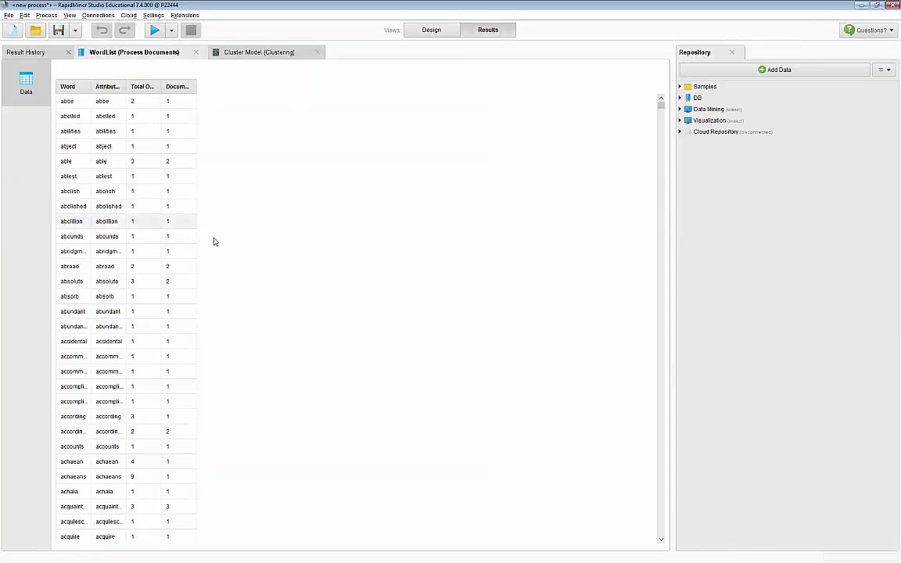
left_click(259, 52)
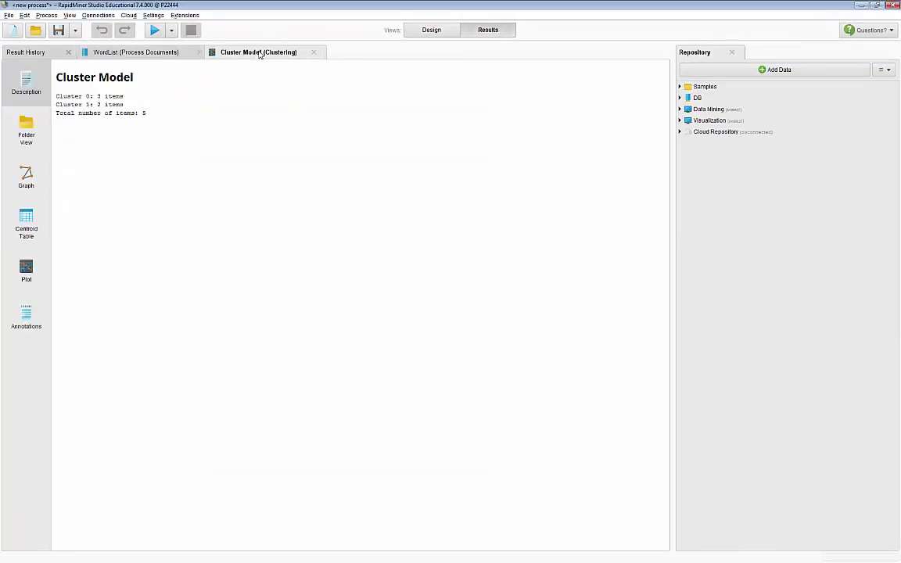
left_click(28, 125)
left_click(59, 81)
left_click(59, 126)
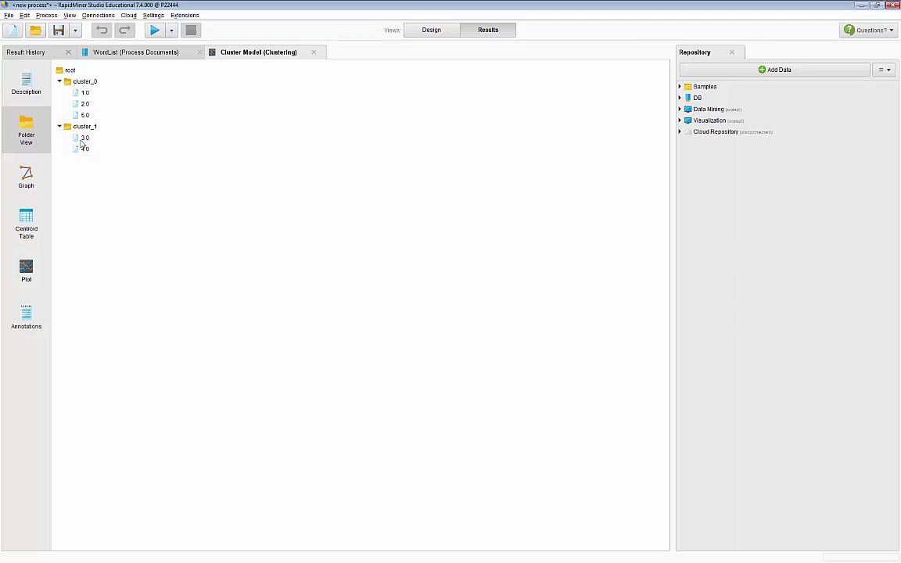
Inspect the details of examples 3.0 and 4.0 in cluster_1, sorting their attributes by value in descending order
double_click(85, 138)
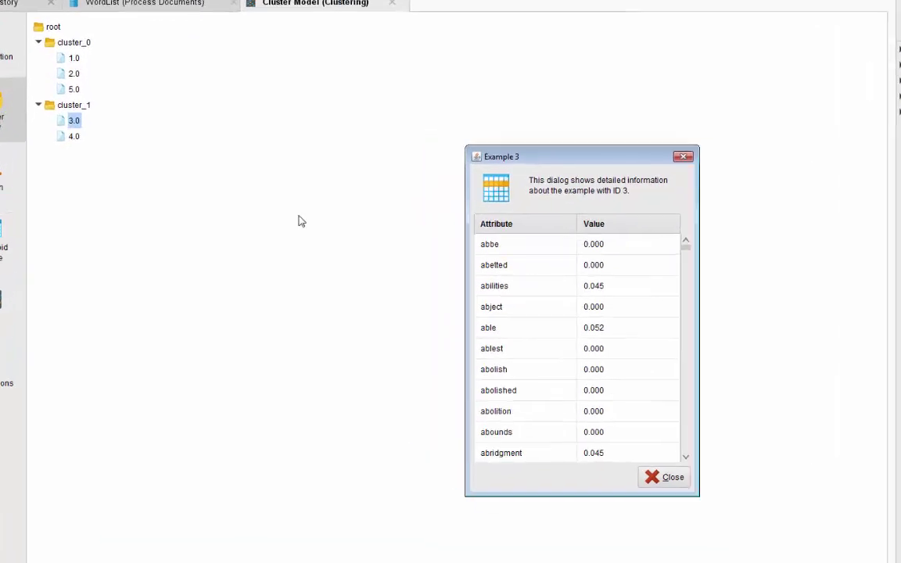
left_click(609, 219)
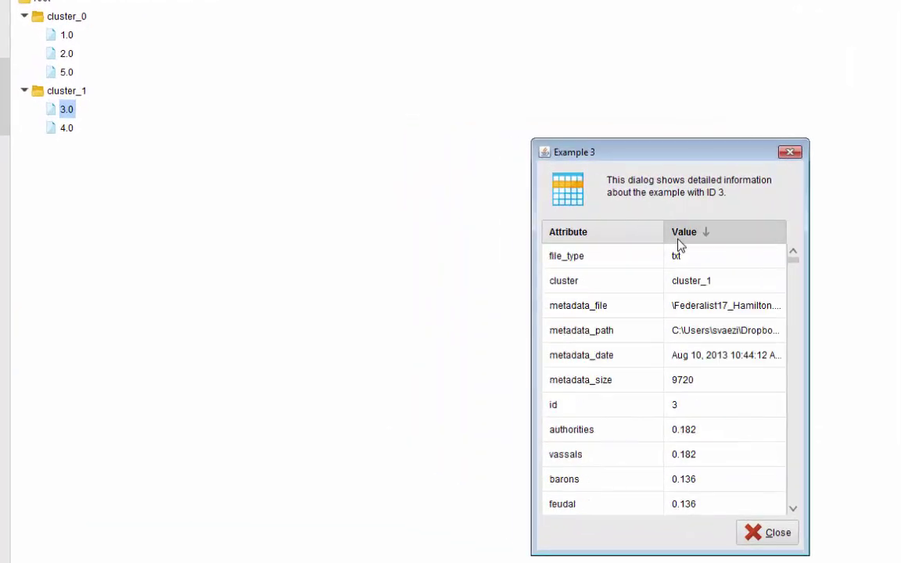
left_click(789, 152)
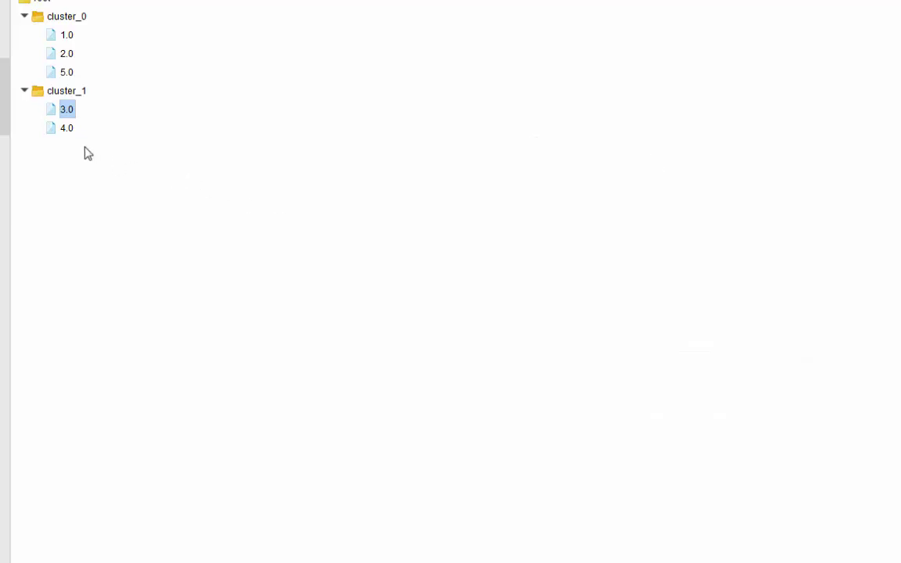
double_click(56, 135)
left_click(750, 232)
left_click(750, 232)
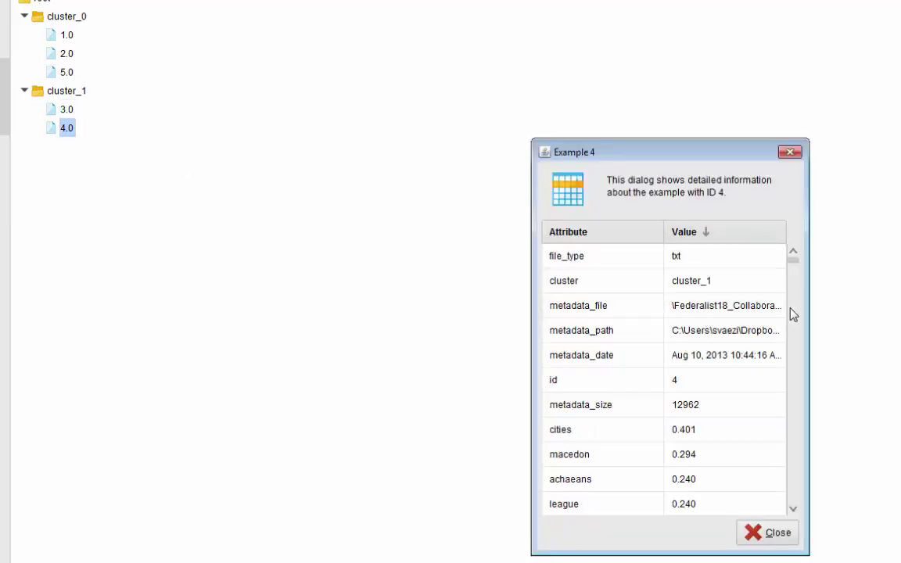
left_click(789, 152)
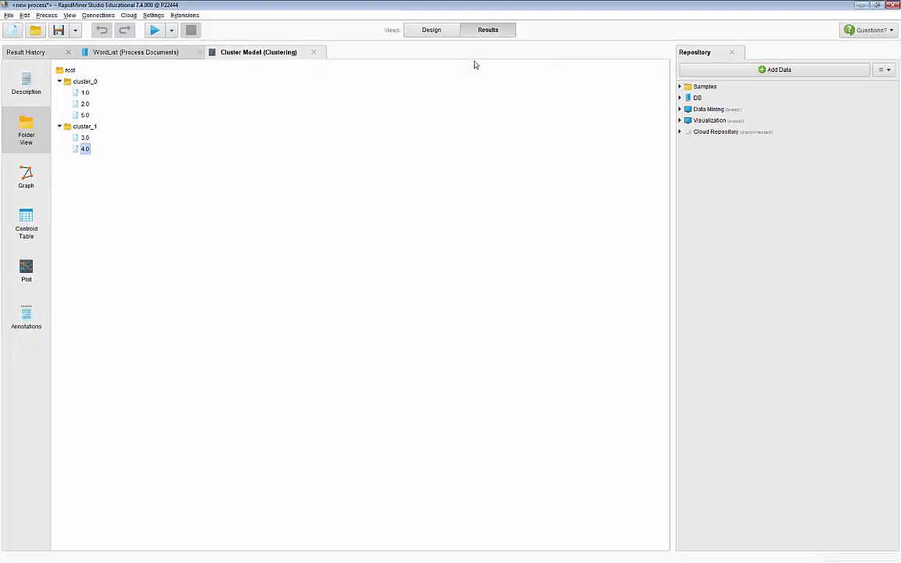
Return to the process design, add another Read Document operator below Jay 4 and connect it to the free doc input of Process Documents
left_click(429, 30)
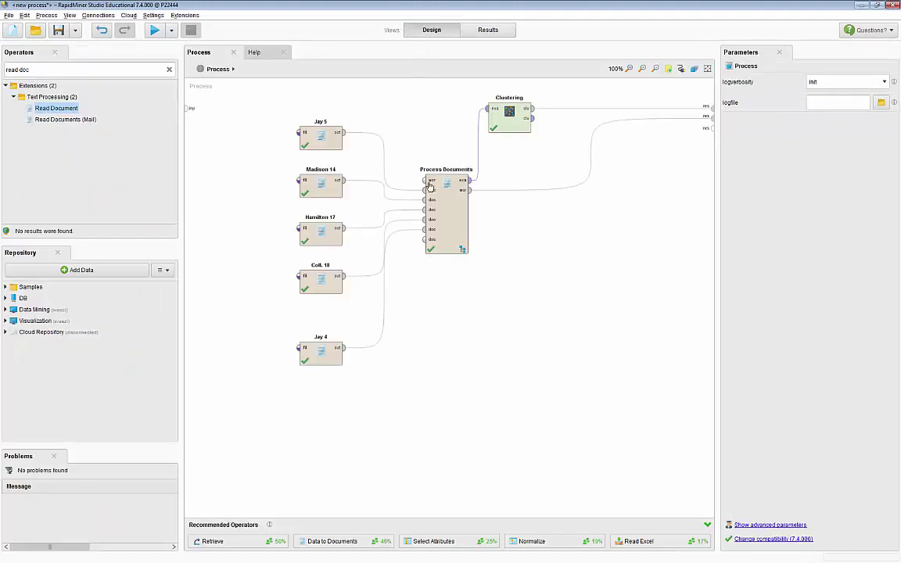
right_click(372, 400)
left_click_drag(56, 107, 429, 244)
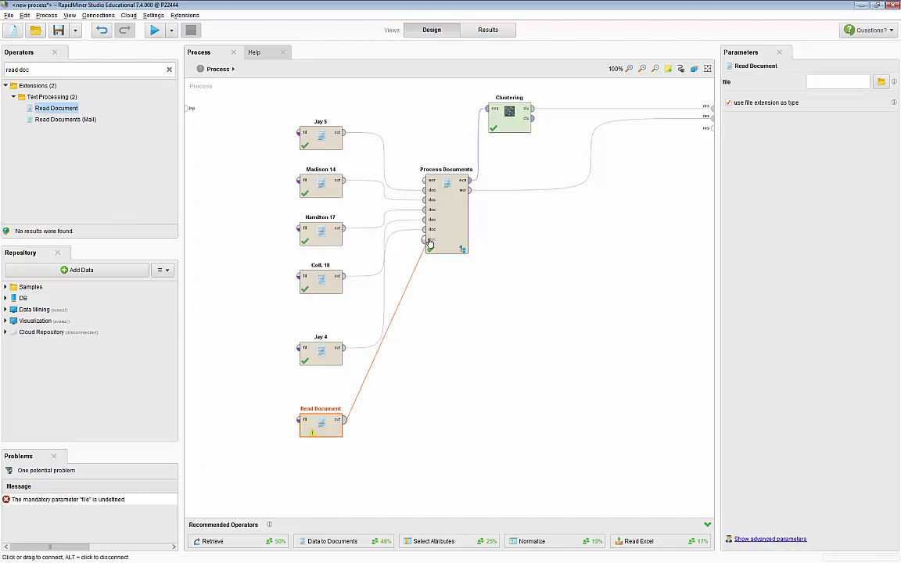
left_click(429, 244)
Rename the Read Document operator below Jay 4 as Jay 3
left_click(329, 426)
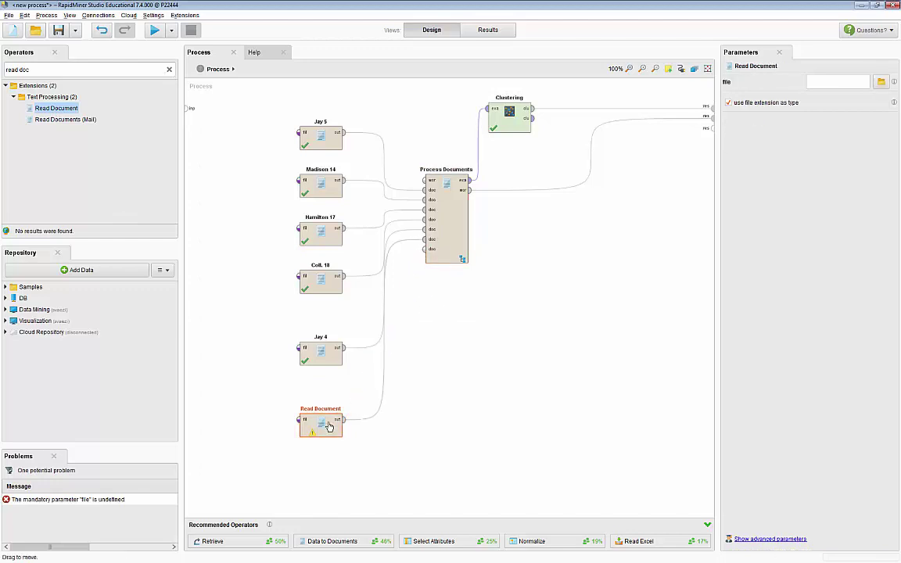
right_click(328, 426)
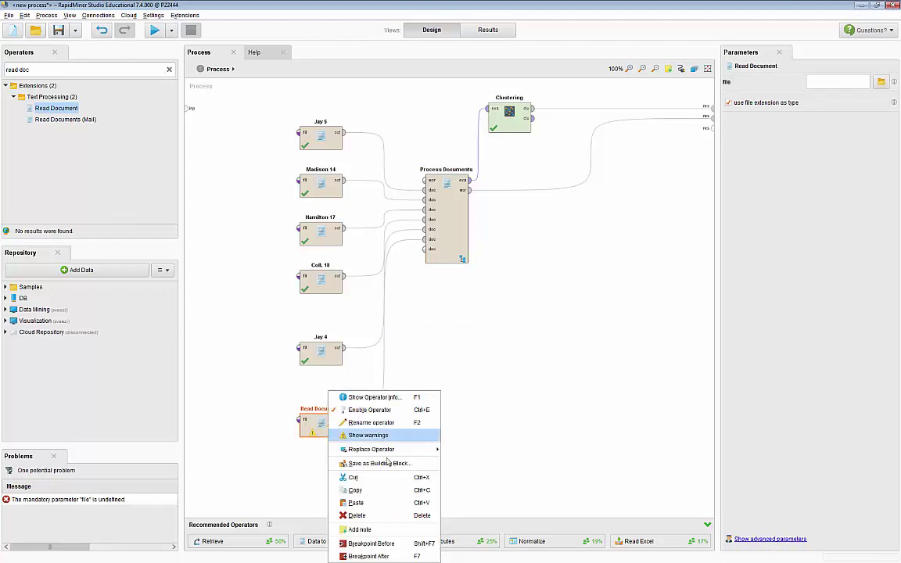
left_click(397, 423)
type("Jay")
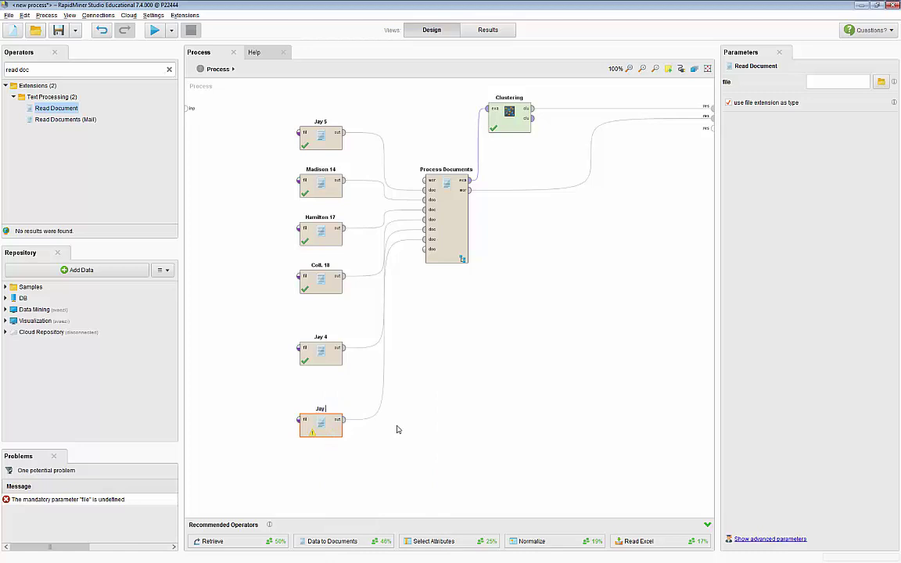
type(" 3")
left_click(397, 430)
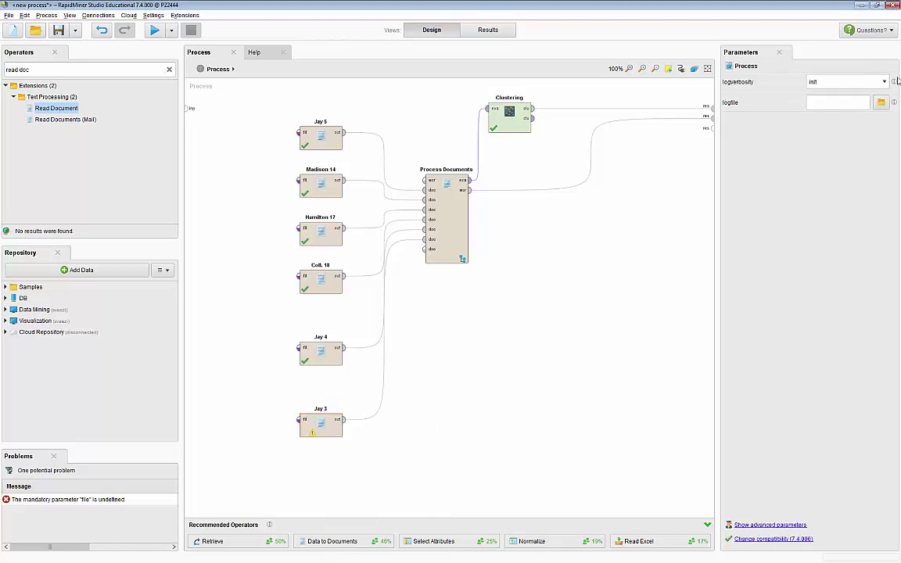
Set the Jay 3 operator's file to Federalist03_Jay.txt from the last used Text-Mining directory
left_click(317, 436)
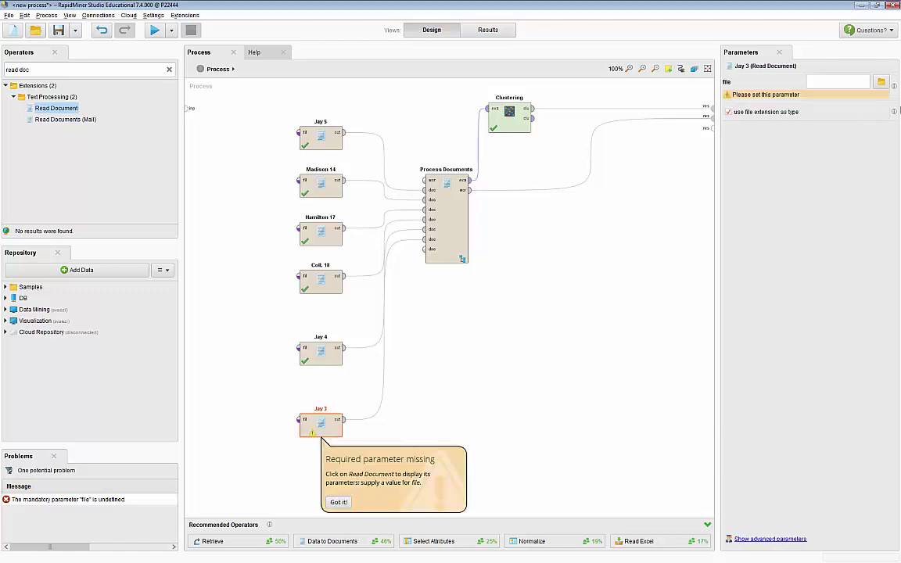
left_click(880, 81)
left_click(322, 233)
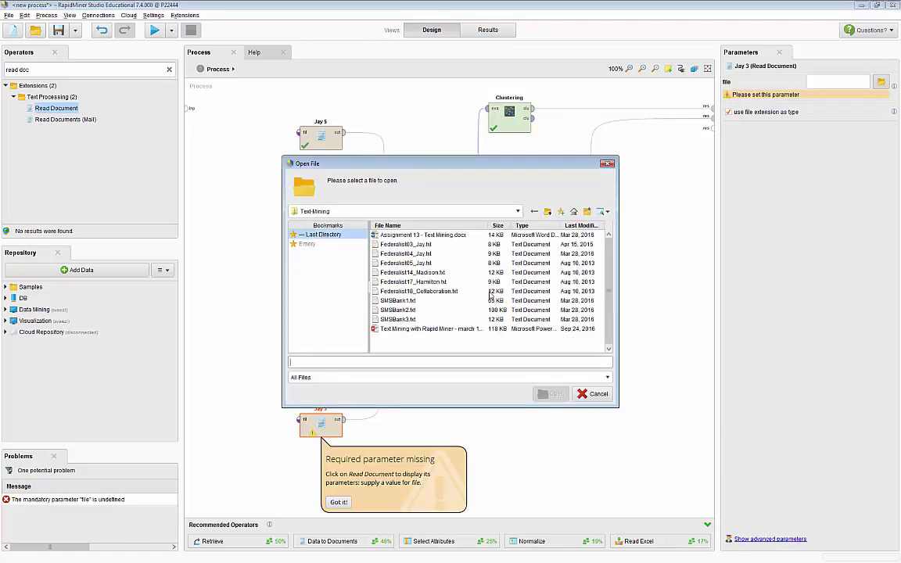
left_click(405, 244)
left_click(552, 394)
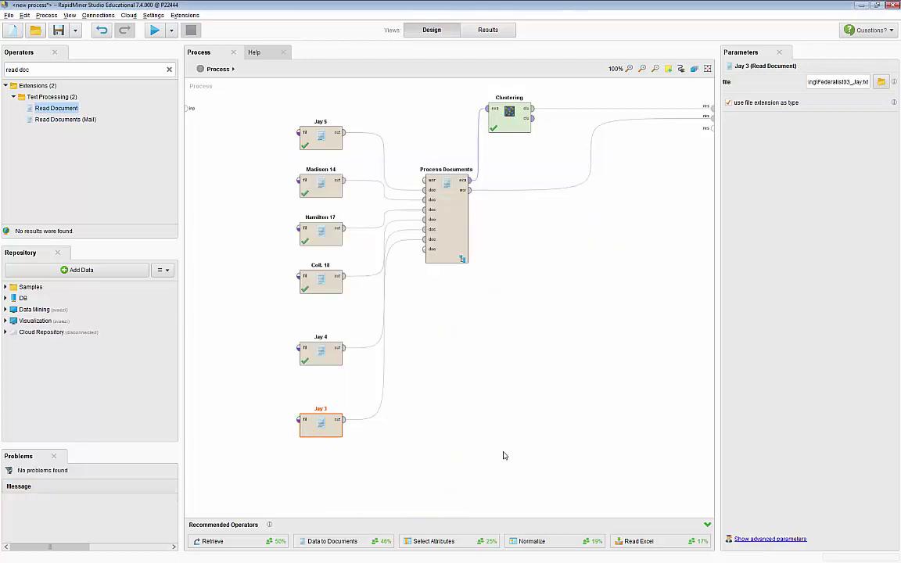
left_click(444, 400)
Rerun the process with the Jay 3 document included and expand both clusters in the Cluster Model's Folder View
left_click(154, 30)
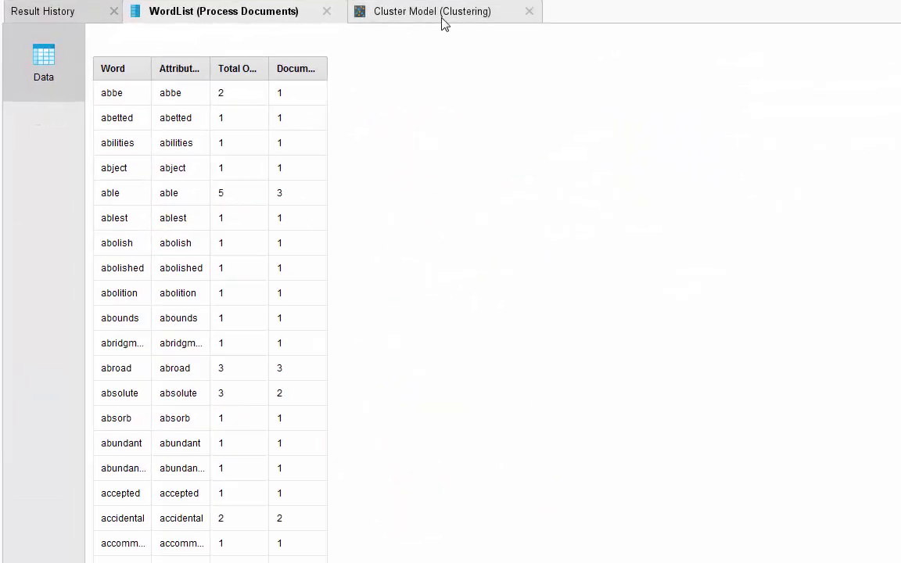
left_click(442, 15)
left_click(78, 138)
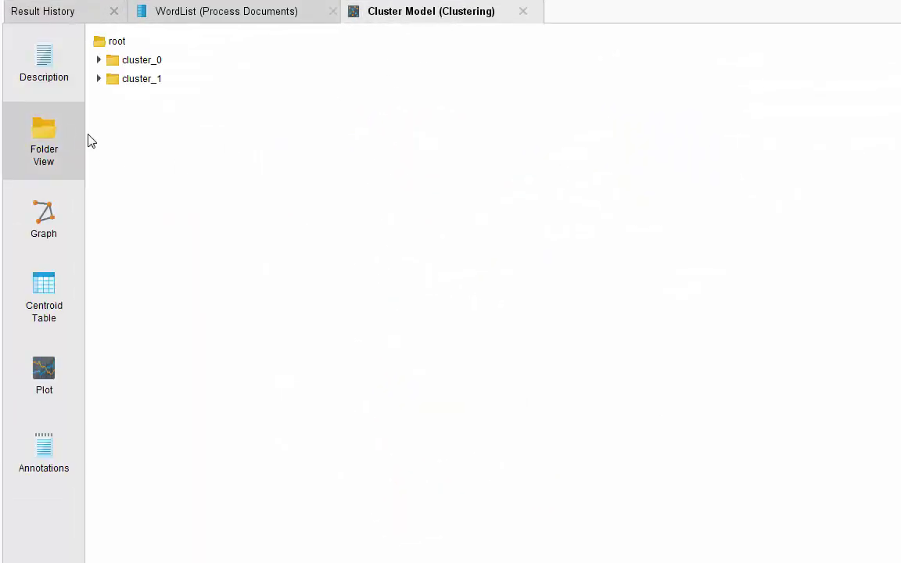
left_click(98, 61)
left_click(99, 135)
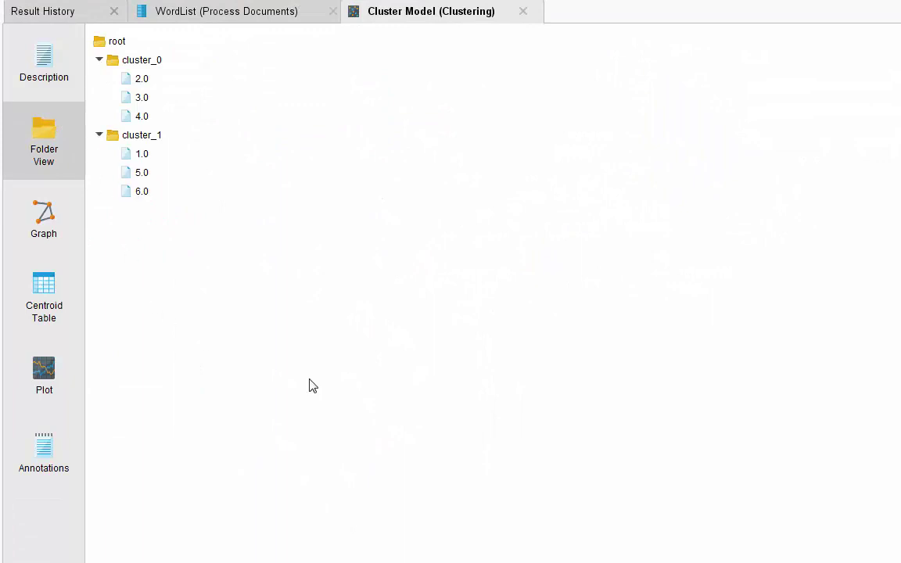
Inspect the details of examples 2.0, 3.0 and 4.0 in cluster_0, sorting their attributes by value in descending order
double_click(140, 79)
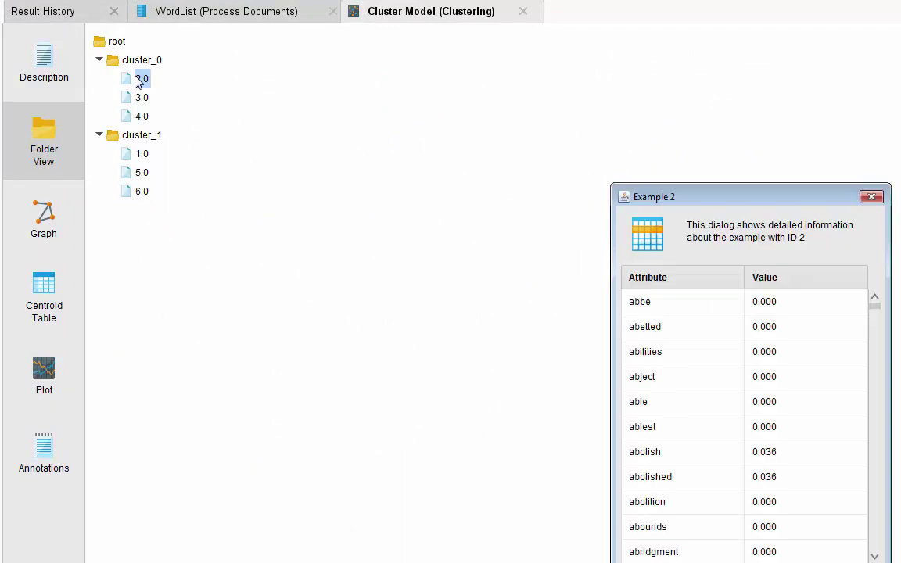
left_click(810, 278)
left_click(810, 279)
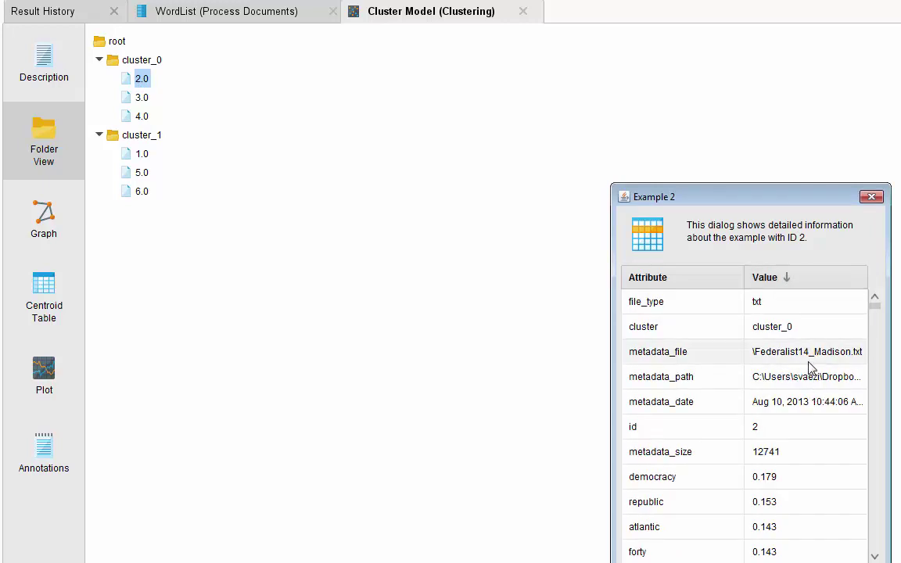
left_click(872, 197)
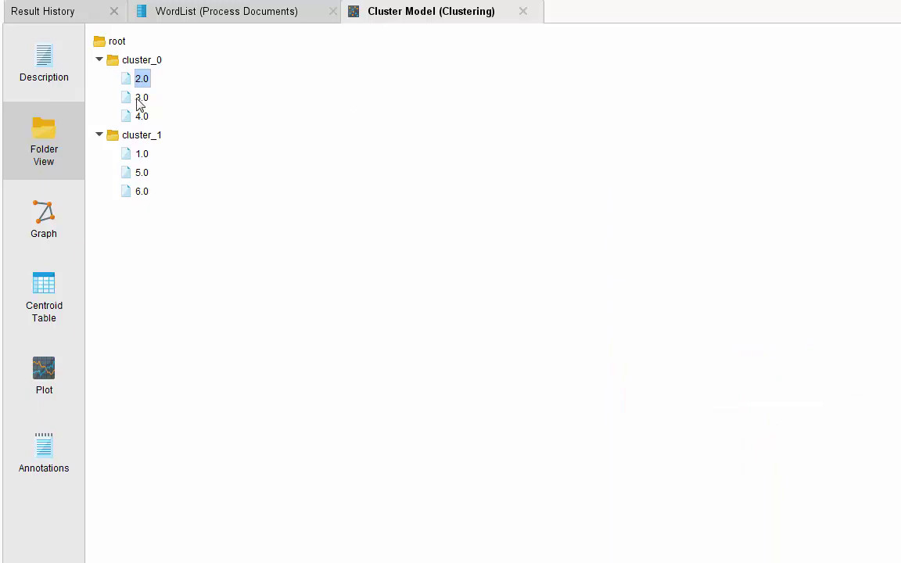
double_click(140, 98)
left_click(846, 279)
left_click(849, 283)
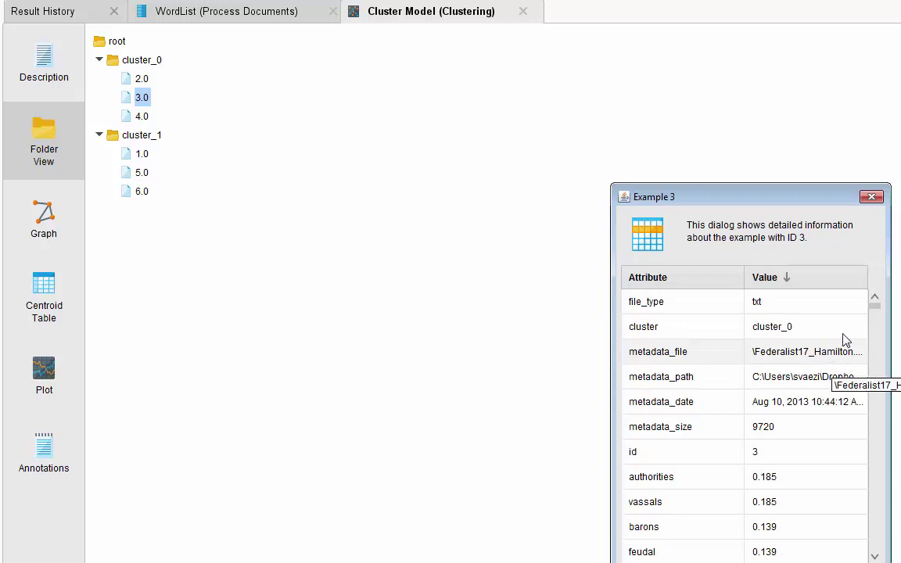
left_click(873, 198)
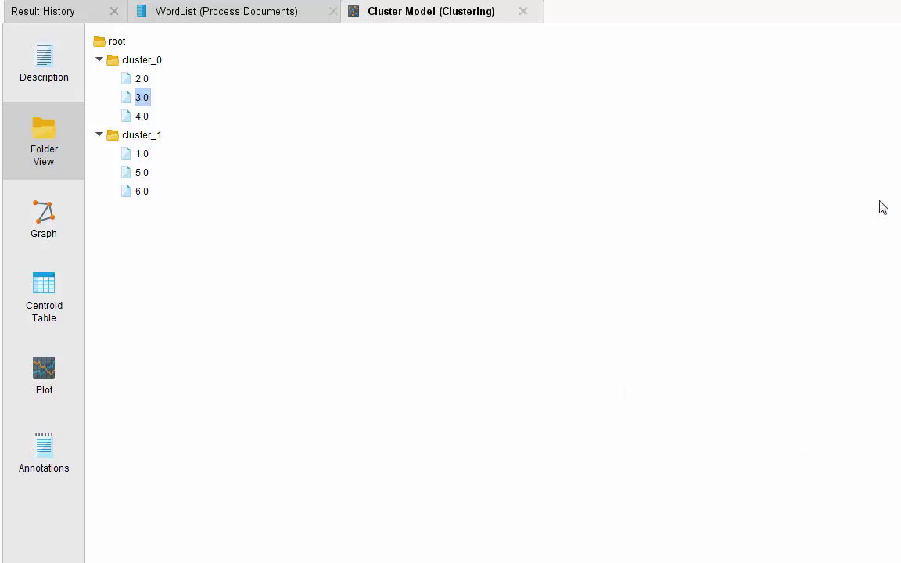
double_click(139, 115)
left_click(802, 277)
left_click(803, 280)
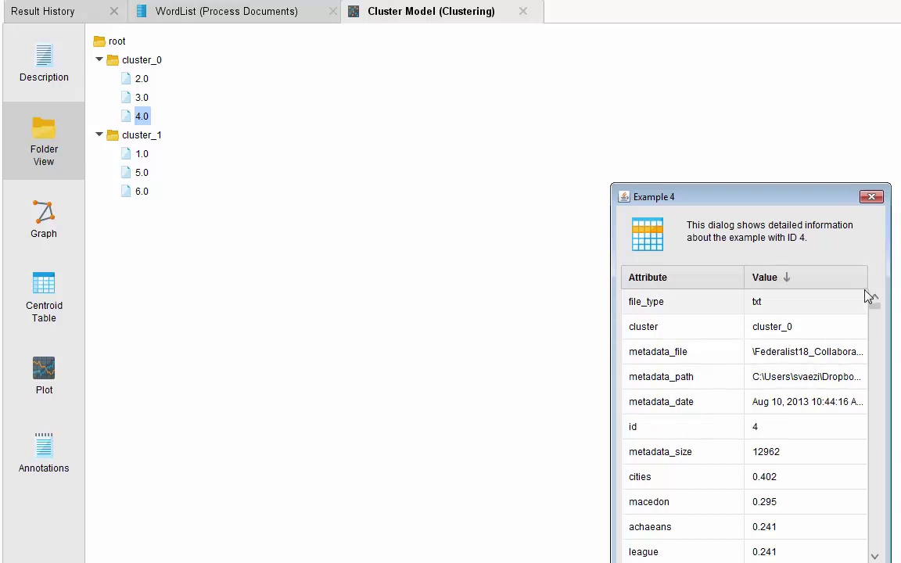
left_click(871, 196)
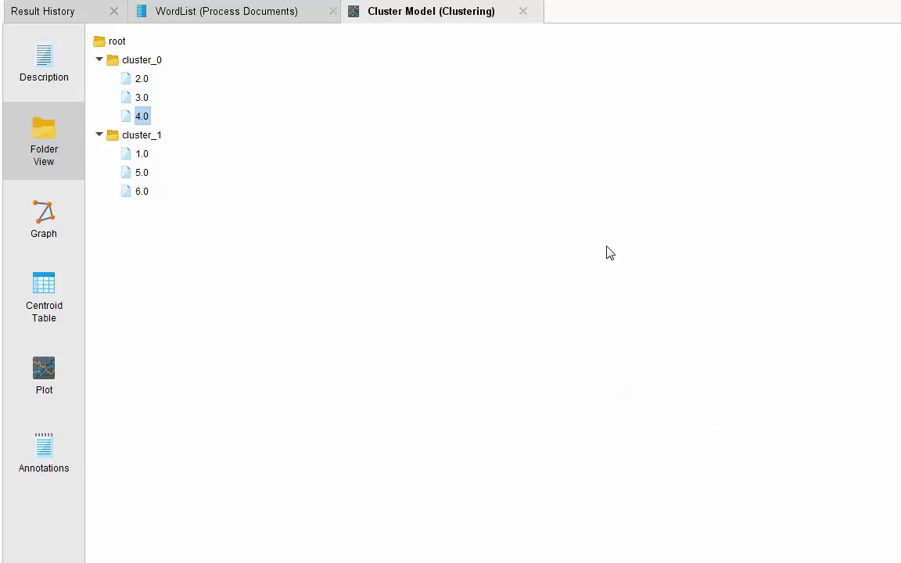
Inspect examples 1.0, 5.0 and 6.0 in cluster_1 with attributes sorted by value in descending order, and return to the process design
double_click(141, 153)
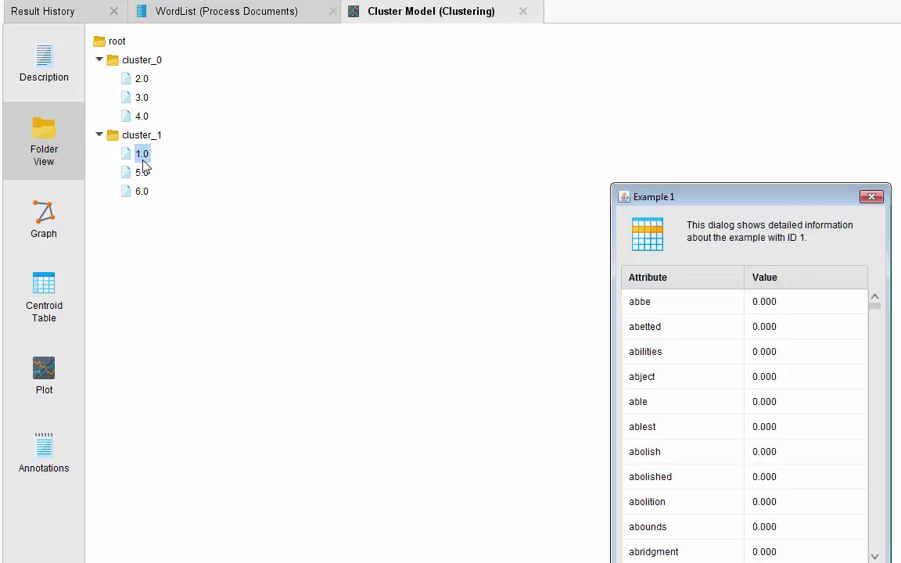
left_click(821, 284)
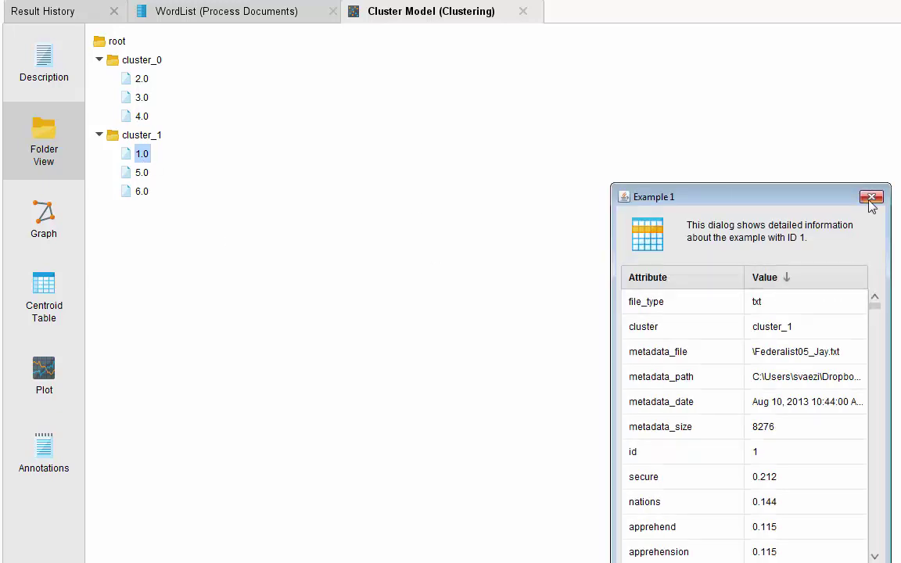
left_click(871, 197)
double_click(145, 173)
left_click(835, 288)
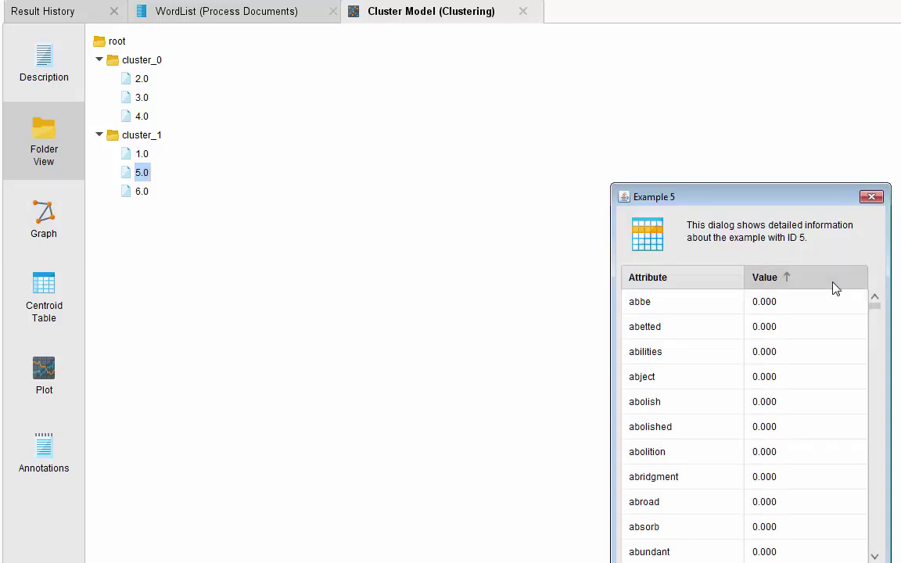
left_click(835, 288)
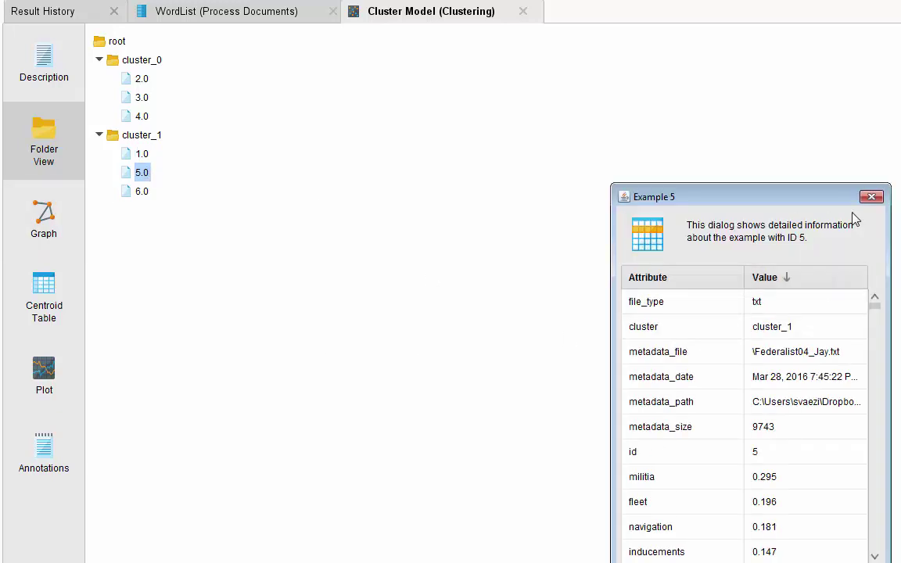
left_click(871, 196)
double_click(141, 192)
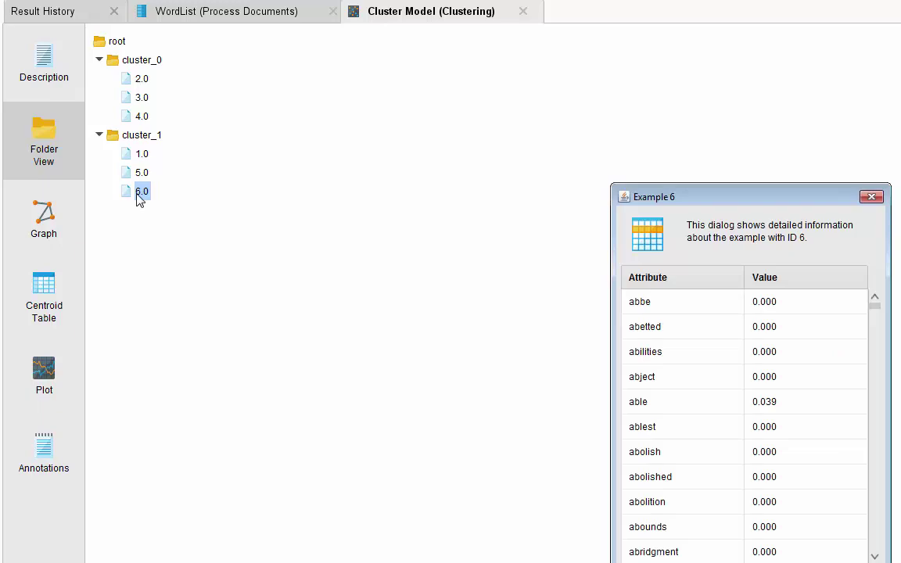
left_click(843, 283)
left_click(843, 284)
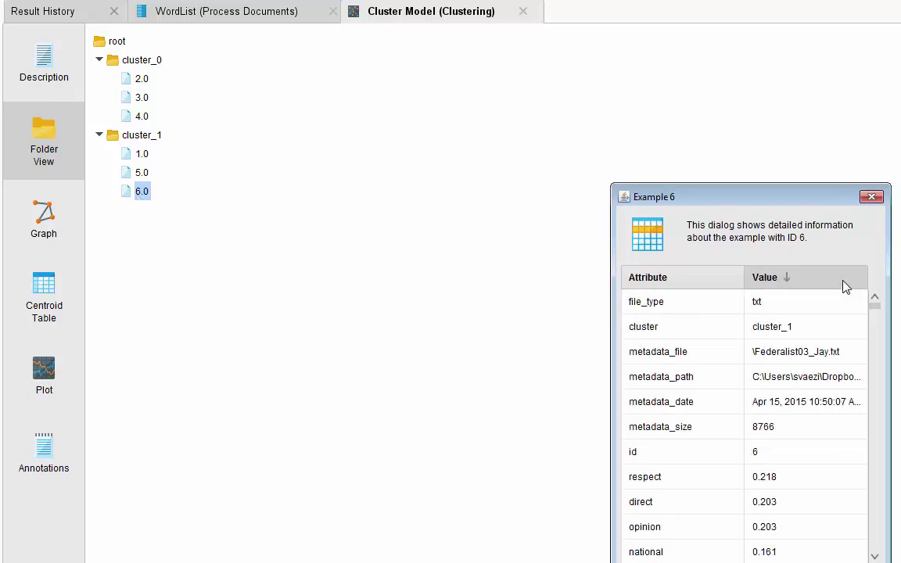
left_click(422, 32)
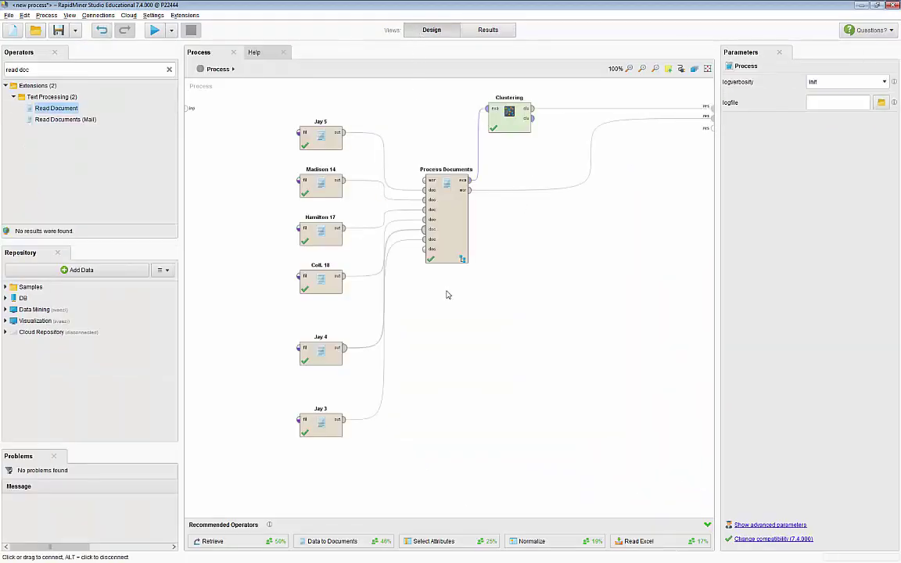